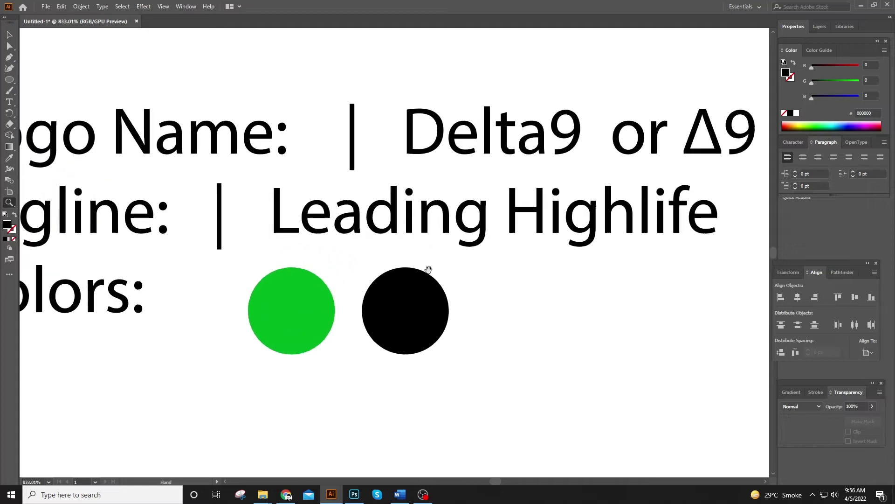
# - Move the label text and swatches to the artboard's top-left corner
pyautogui.scroll(-5, 466, 280)
pyautogui.press('v')
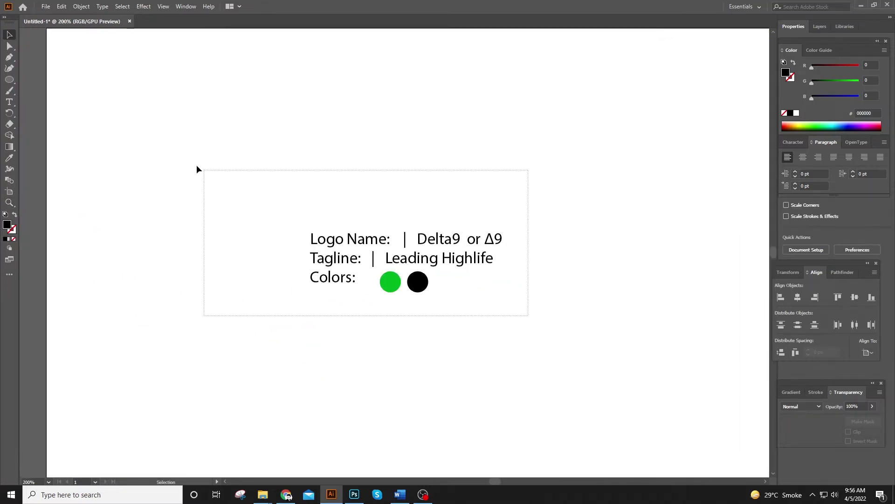
pyautogui.moveTo(485, 273); pyautogui.dragTo(243, 96)
# - Copy Δ9 from the label into a new, scaled-up text object mid-artboard
pyautogui.doubleClick(262, 90)
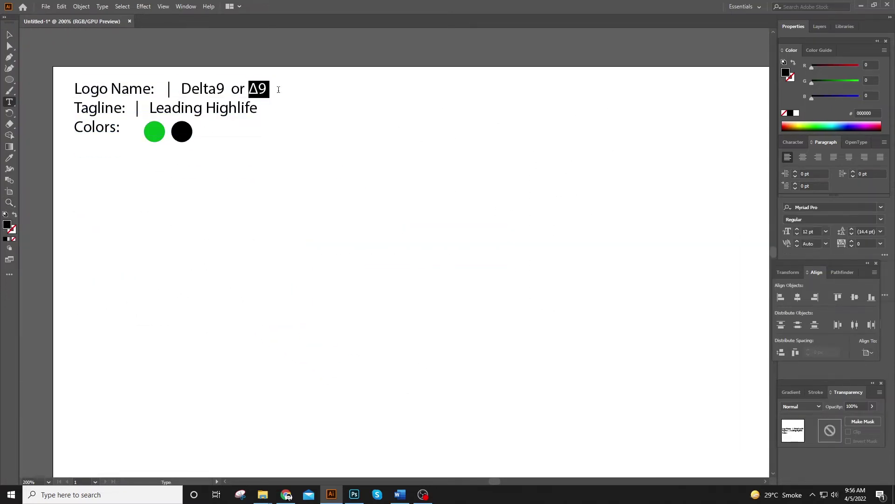
pyautogui.hotkey('ctrl', 'c')
pyautogui.press('Escape')
pyautogui.click(386, 286)
pyautogui.hotkey('ctrl', 'v')
pyautogui.press('Escape')
pyautogui.moveTo(411, 296)
pyautogui.mouseDown()
pyautogui.moveTo(447, 273)
pyautogui.moveTo(463, 310)
pyautogui.mouseUp()
pyautogui.hotkey('ctrl', '-')
# - Select the large Δ9 and browse the installed fonts for a typeface
pyautogui.doubleClick(464, 310)
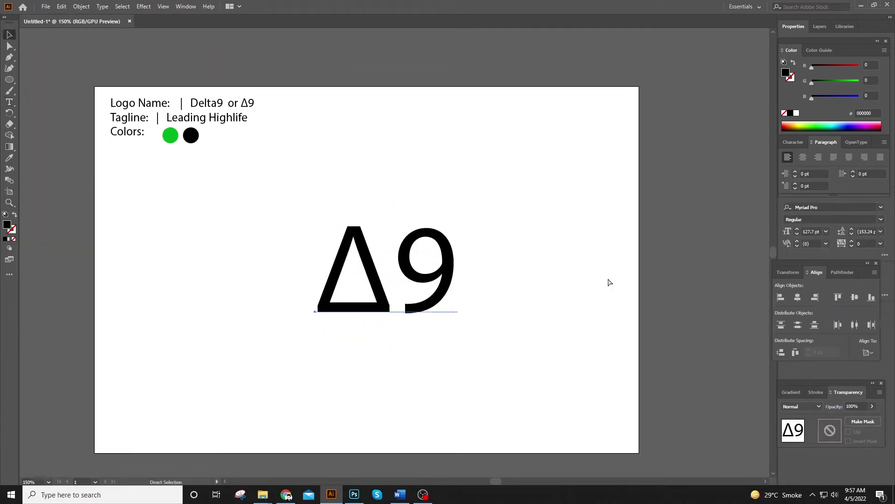
pyautogui.doubleClick(395, 266)
pyautogui.click(848, 207)
pyautogui.press('Up')
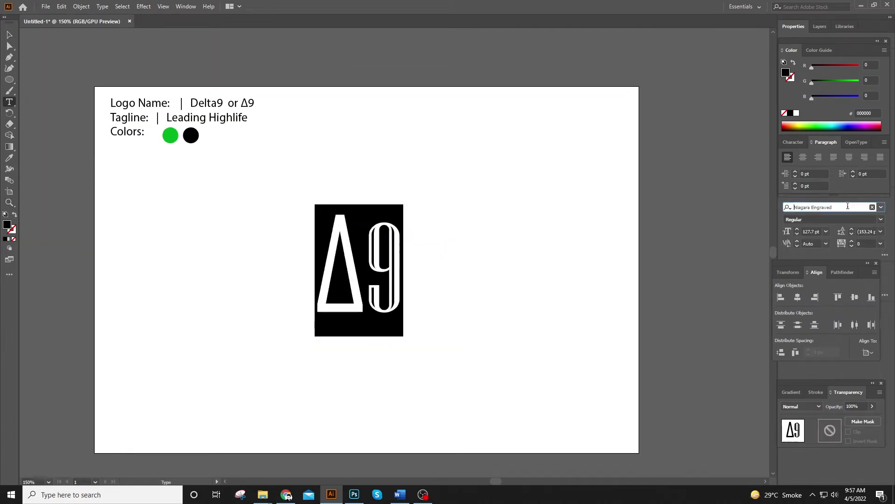
pyautogui.press('Up')
pyautogui.press('Up')
pyautogui.press('Up')
pyautogui.press('Up')
pyautogui.click(881, 208)
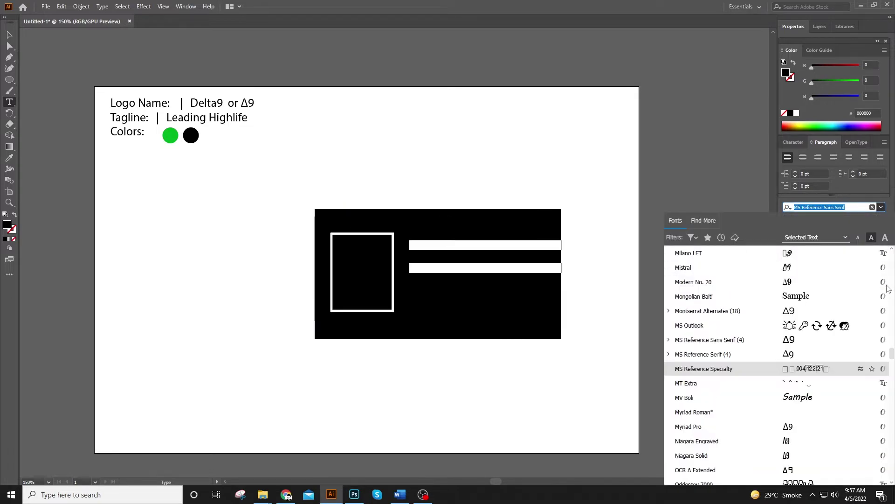
pyautogui.scroll(10, 793, 350)
pyautogui.scroll(3, 814, 293)
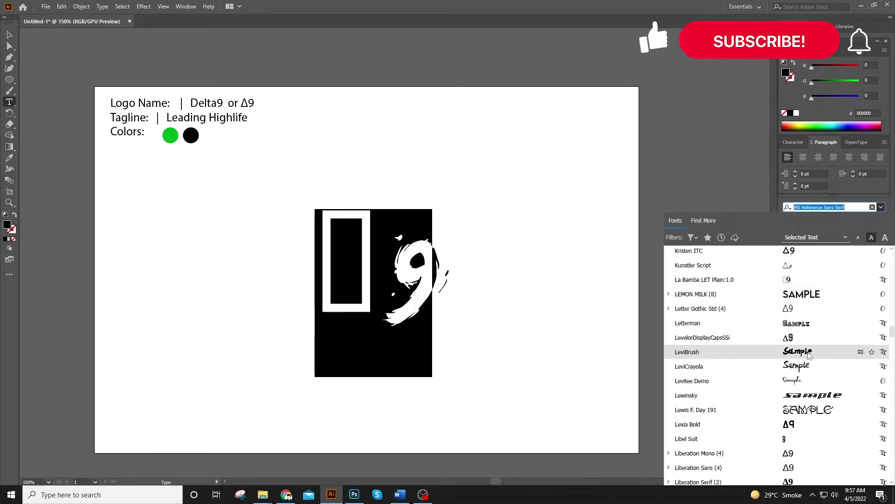
pyautogui.scroll(3, 816, 317)
pyautogui.scroll(1, 819, 326)
pyautogui.scroll(5, 802, 308)
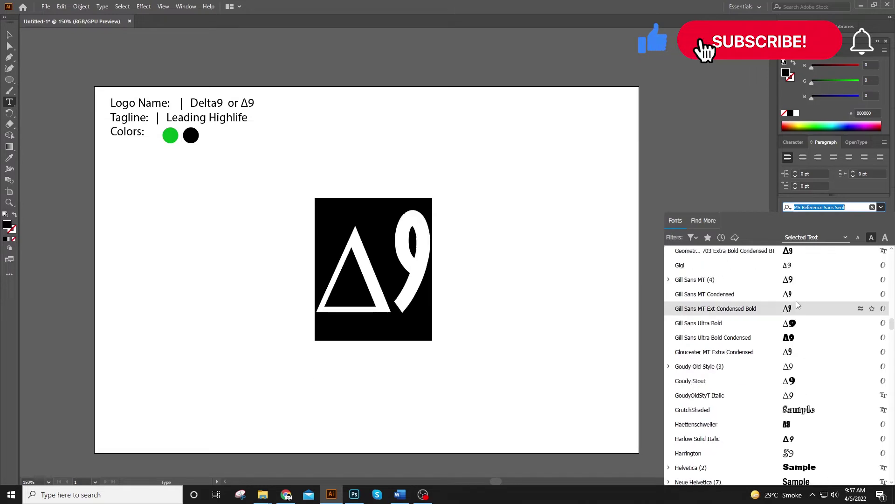
pyautogui.scroll(3, 796, 336)
pyautogui.scroll(5, 796, 354)
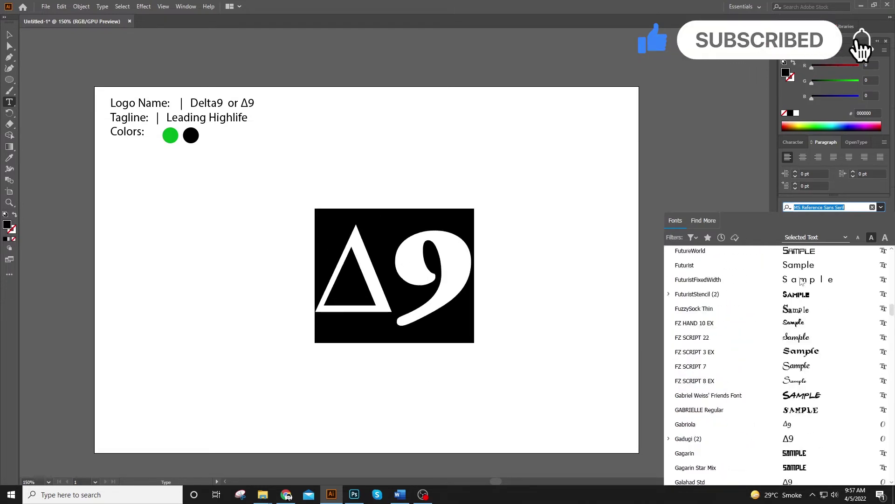
pyautogui.scroll(5, 797, 335)
pyautogui.scroll(5, 798, 317)
pyautogui.scroll(5, 801, 285)
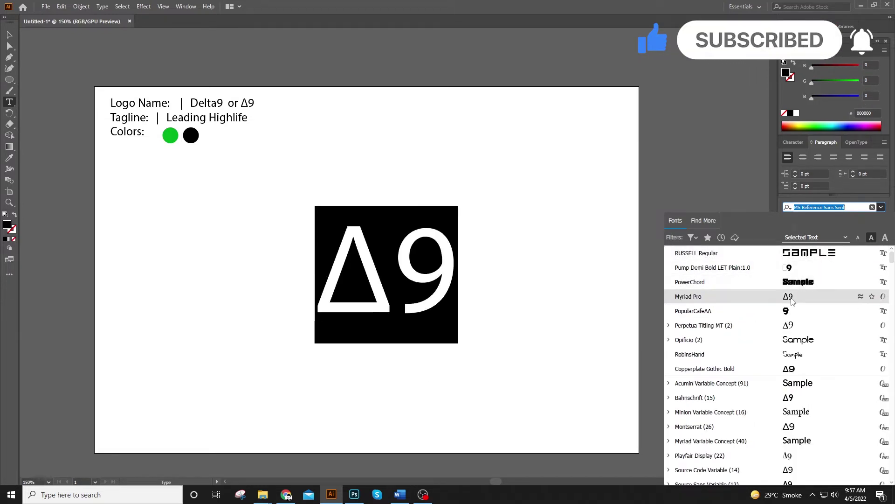
# - Set Δ9 in Myriad Pro and split the 9 into its own text object
pyautogui.click(799, 296)
pyautogui.hotkey('ctrl', 'x')
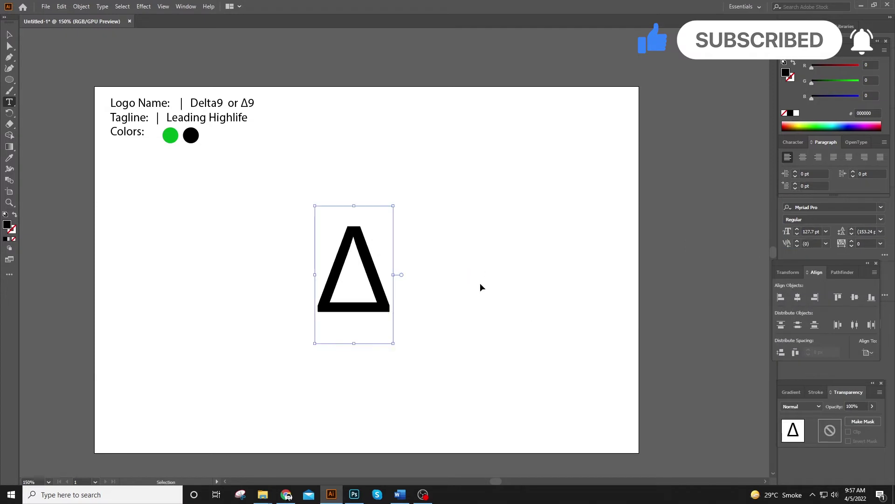
pyautogui.hotkey('ctrl', 'v')
pyautogui.press('Escape')
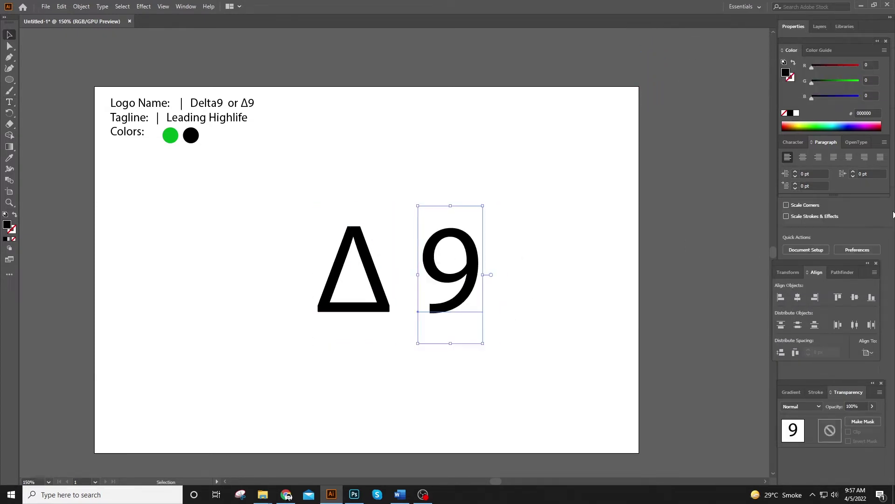
# - Preview several different fonts on the separated 9
pyautogui.press('Up')
pyautogui.press('Down')
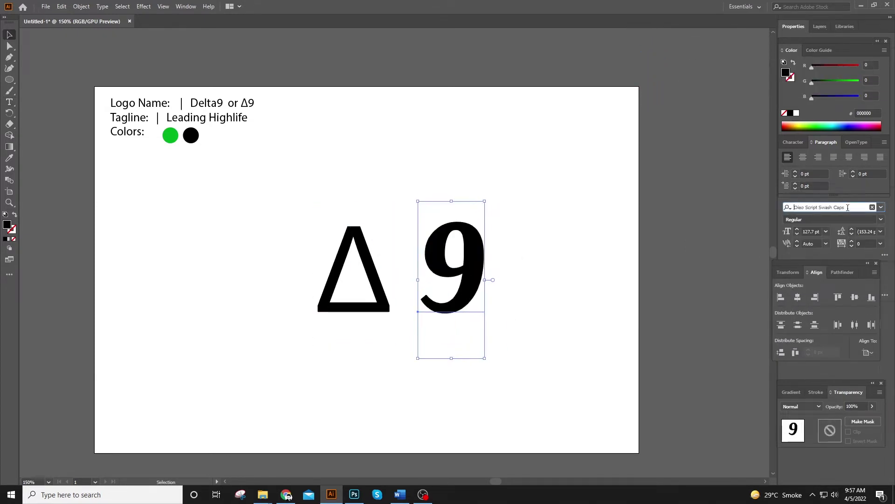
pyautogui.press('Down')
pyautogui.press('Down')
pyautogui.press('Down')
pyautogui.press('Down')
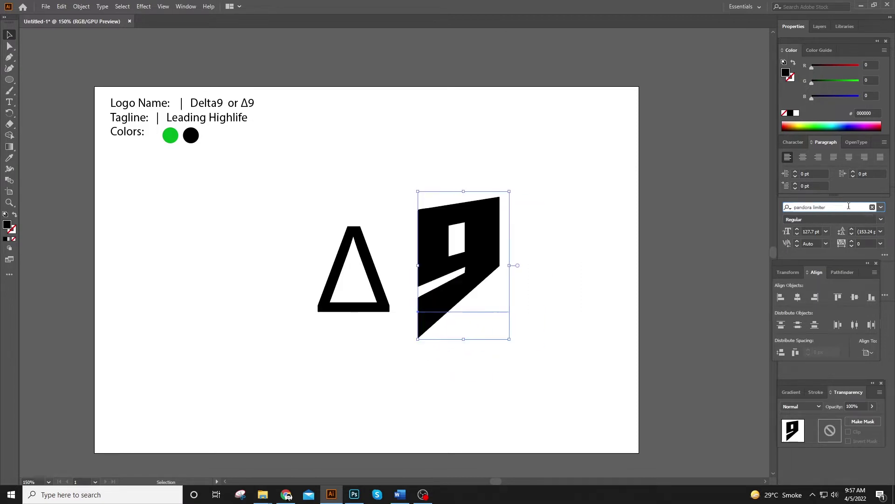
pyautogui.press('Down')
pyautogui.press('Down')
pyautogui.press('Down')
pyautogui.press('Down')
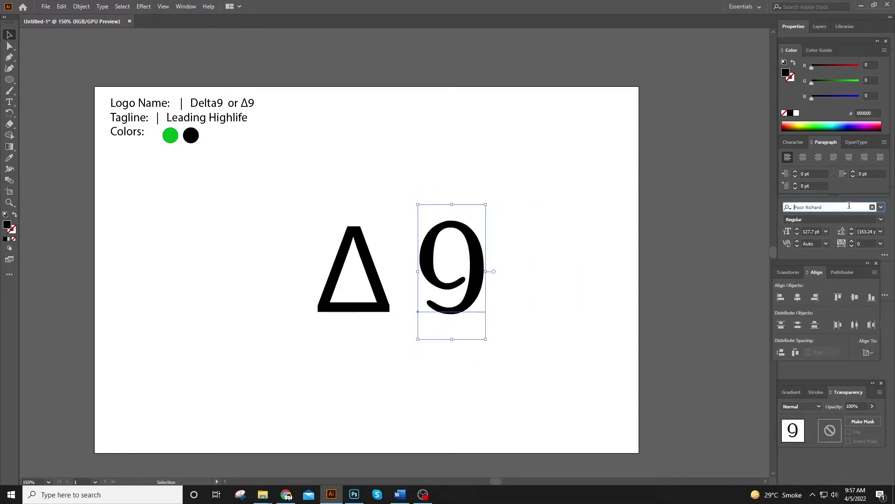
pyautogui.press('Down')
pyautogui.press('Down')
pyautogui.press('Down')
# - Search the font list and apply the Sacramento script font to the 9
pyautogui.click(882, 208)
pyautogui.scroll(-4, 843, 370)
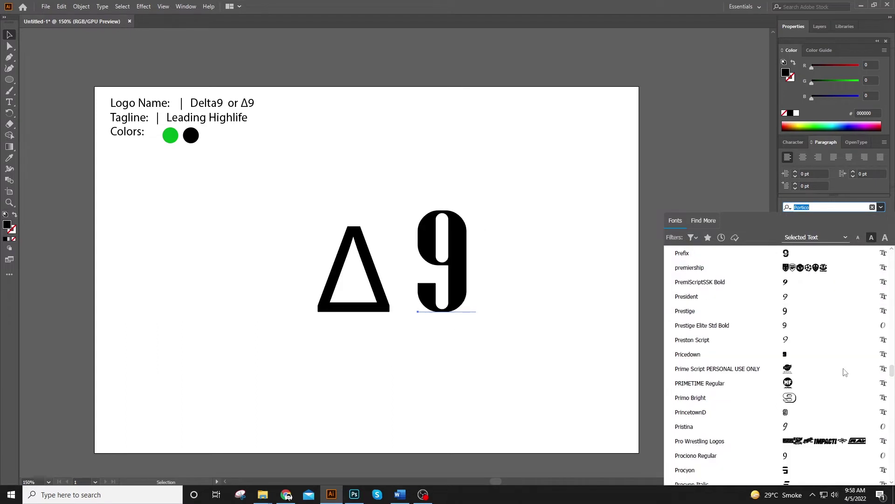
pyautogui.scroll(-3, 770, 396)
pyautogui.scroll(-3, 797, 397)
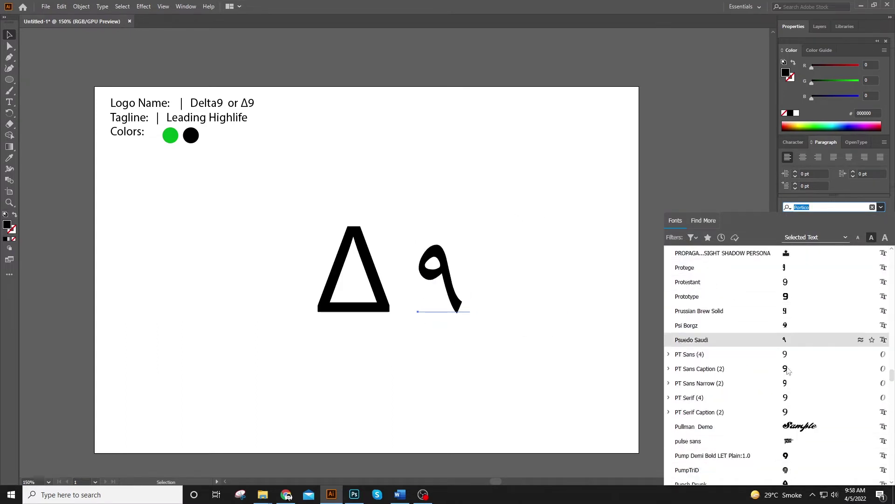
pyautogui.scroll(-5, 806, 420)
pyautogui.scroll(-5, 808, 399)
pyautogui.scroll(-4, 808, 373)
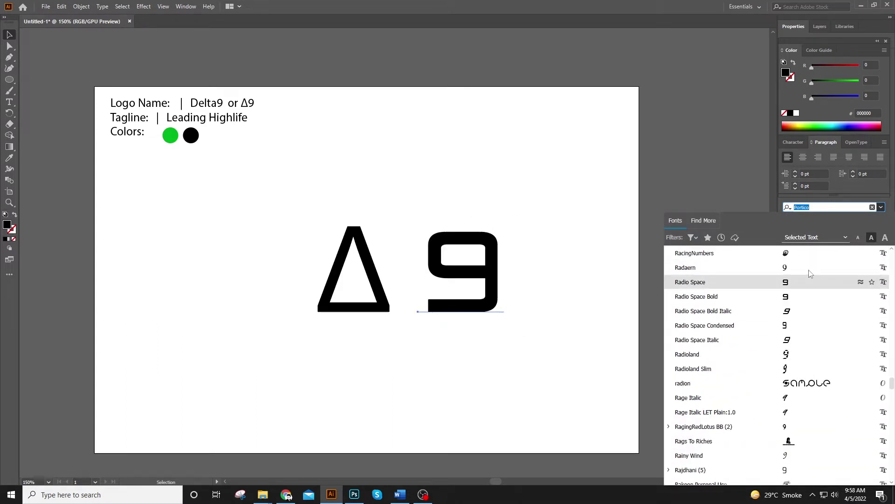
pyautogui.scroll(-4, 803, 321)
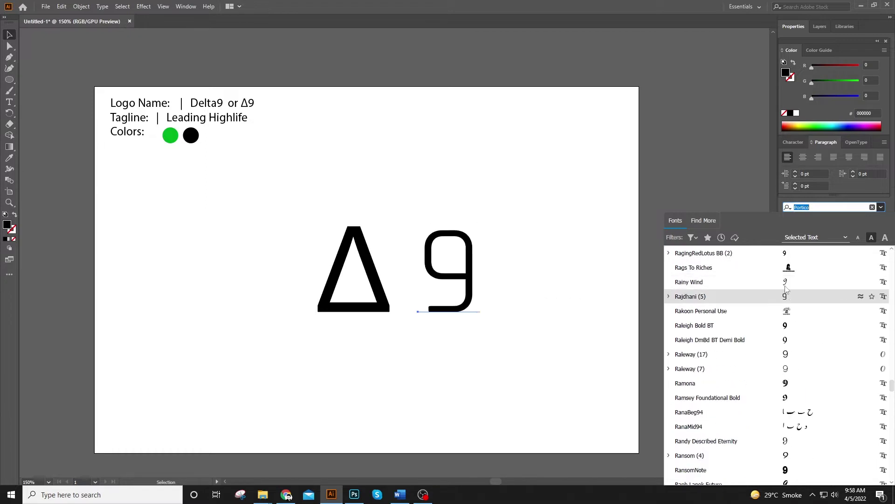
pyautogui.scroll(-3, 785, 298)
pyautogui.scroll(-3, 788, 355)
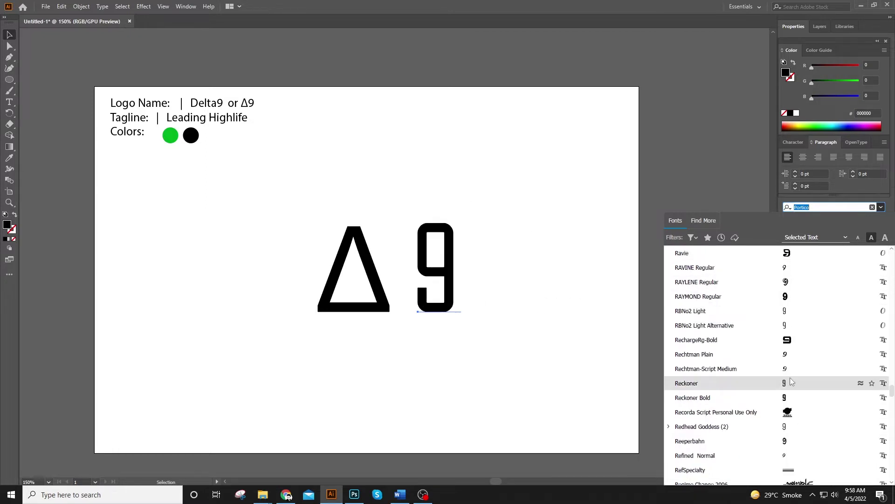
pyautogui.scroll(-4, 788, 448)
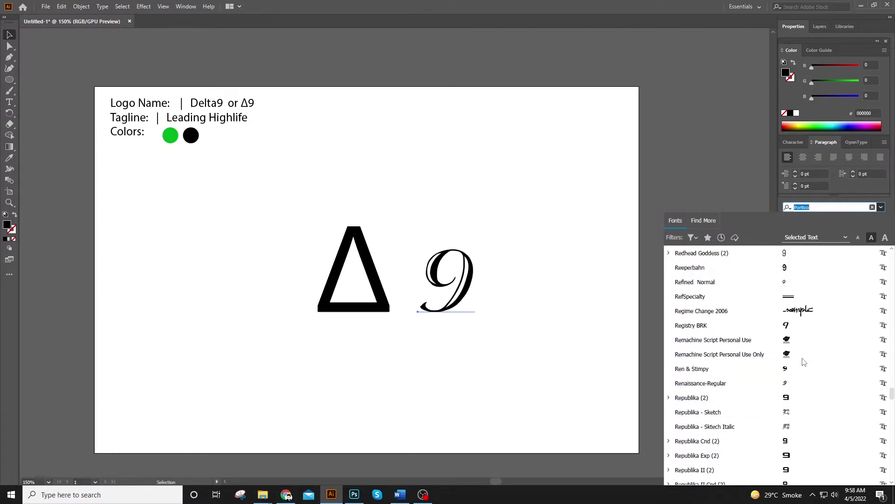
pyautogui.scroll(-4, 790, 423)
pyautogui.scroll(-4, 795, 410)
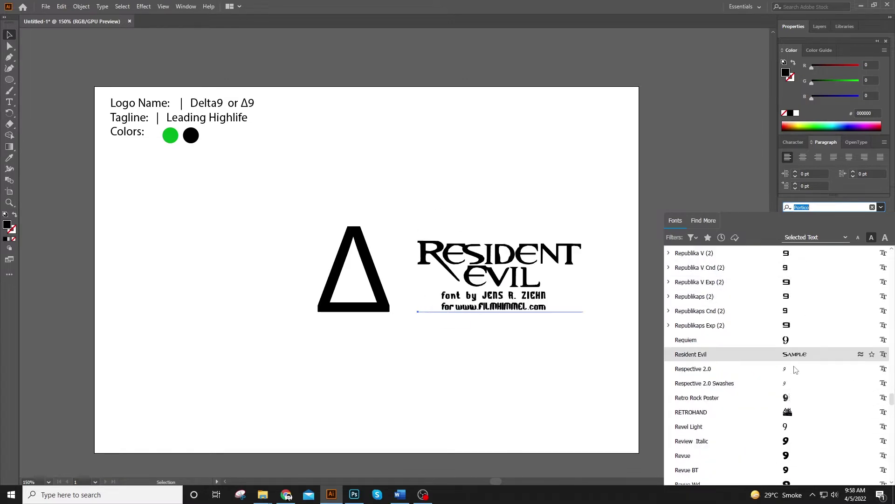
pyautogui.scroll(10, 793, 383)
pyautogui.scroll(10, 798, 350)
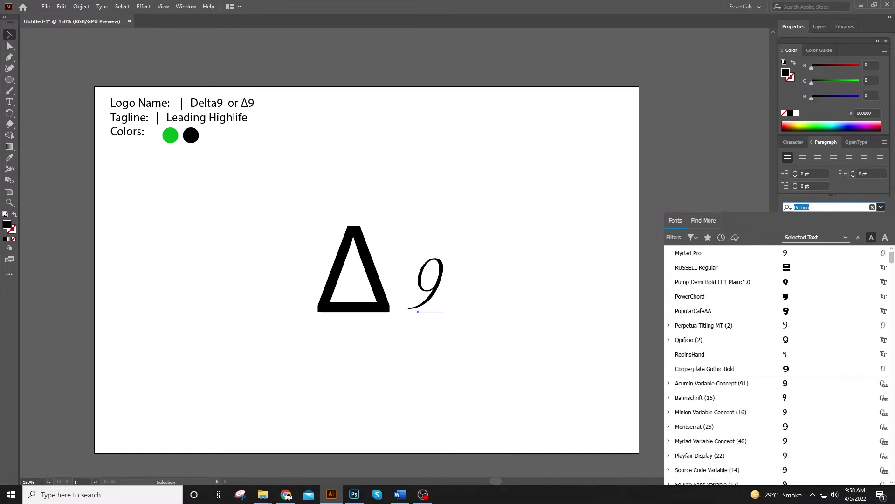
pyautogui.scroll(10, 809, 279)
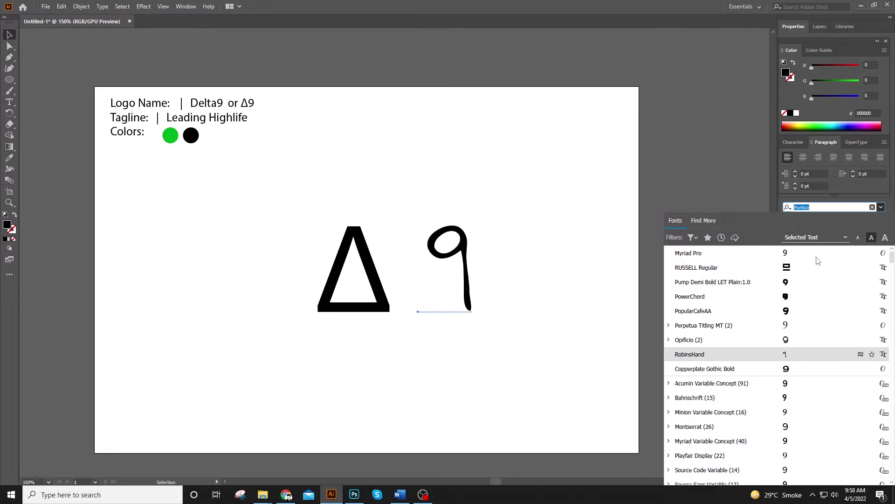
pyautogui.write('s')
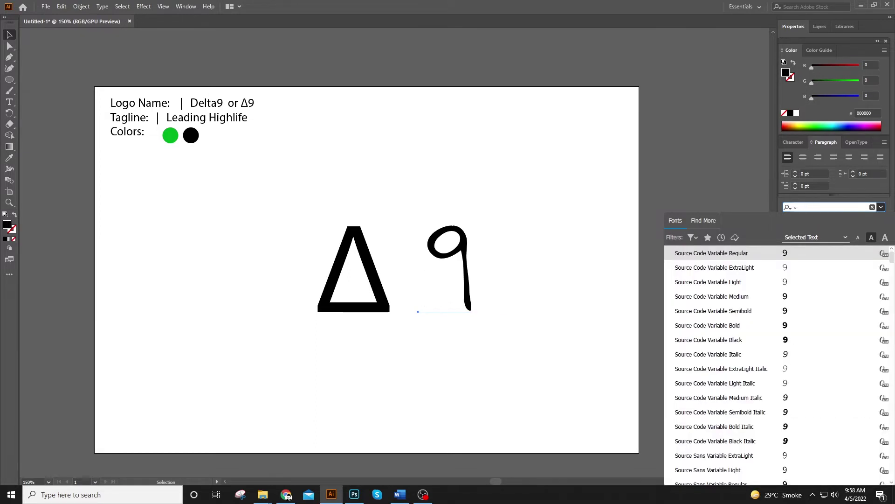
pyautogui.scroll(-3, 811, 403)
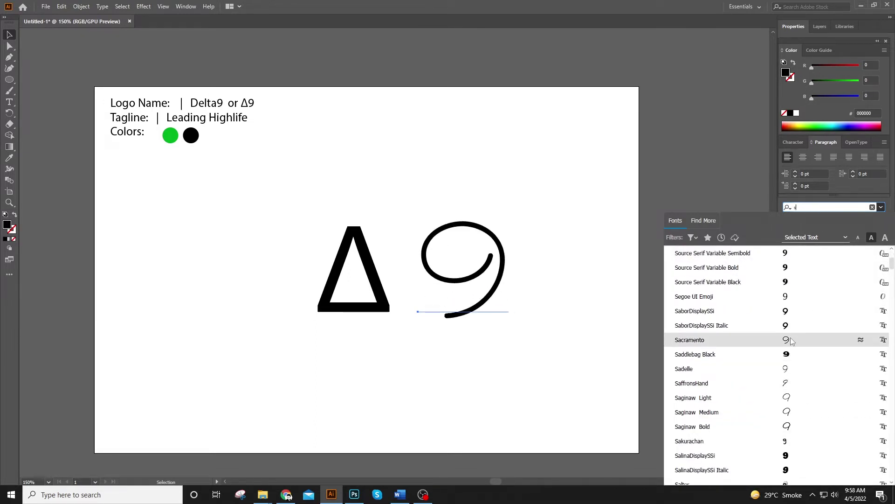
pyautogui.click(747, 339)
pyautogui.click(346, 308)
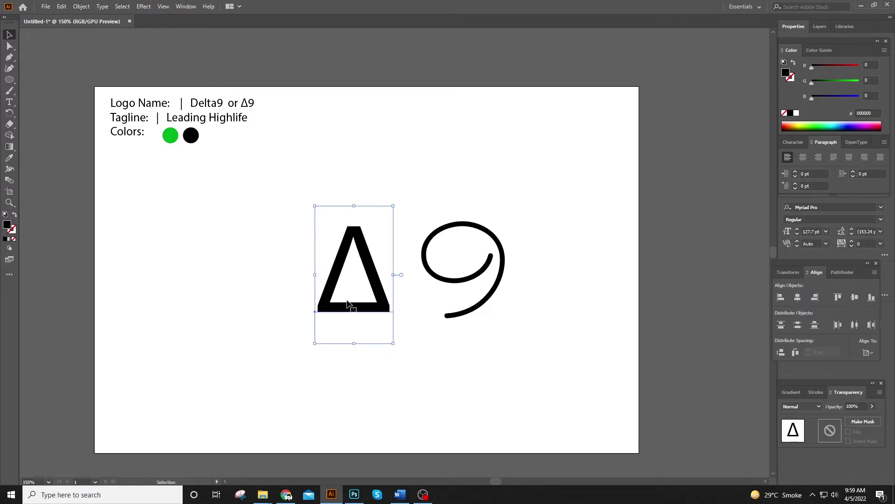
# - Reposition the Δ and the 9 relative to each other
pyautogui.moveTo(347, 298); pyautogui.dragTo(346, 290)
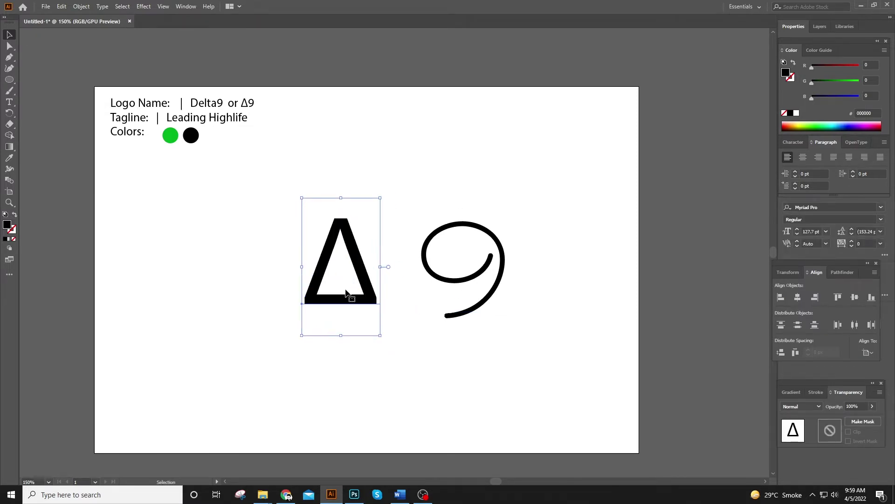
pyautogui.moveTo(473, 286)
pyautogui.mouseDown()
pyautogui.moveTo(465, 279)
pyautogui.moveTo(384, 319)
pyautogui.mouseUp()
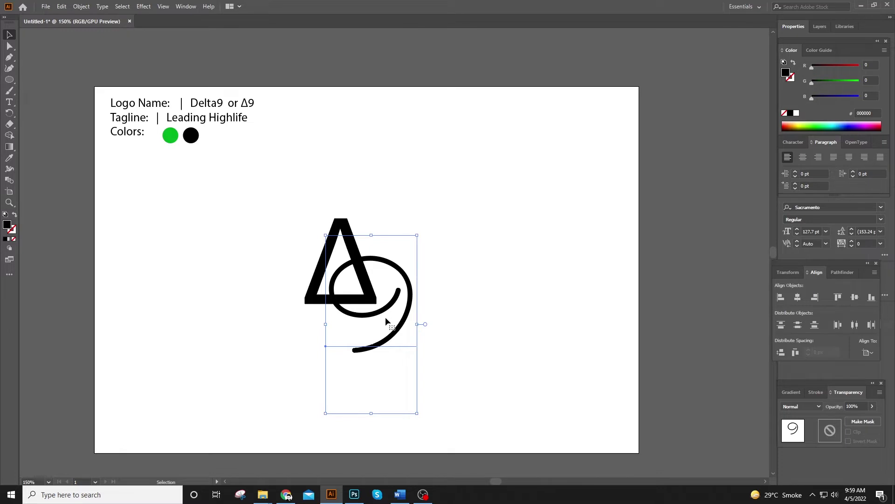
pyautogui.moveTo(385, 317); pyautogui.dragTo(475, 315)
# - Preview Sacramento on the Δ, cancel it, and search 'penu' for Penumbra fonts
pyautogui.write('sacr')
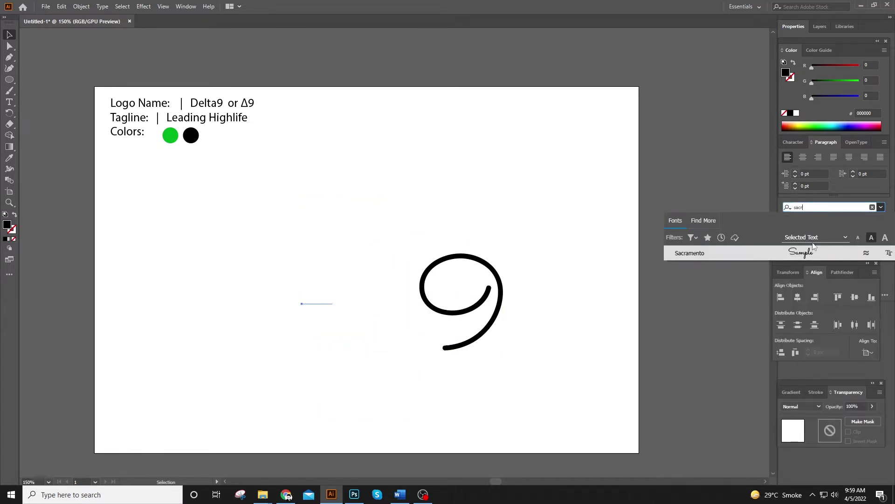
pyautogui.press('Escape')
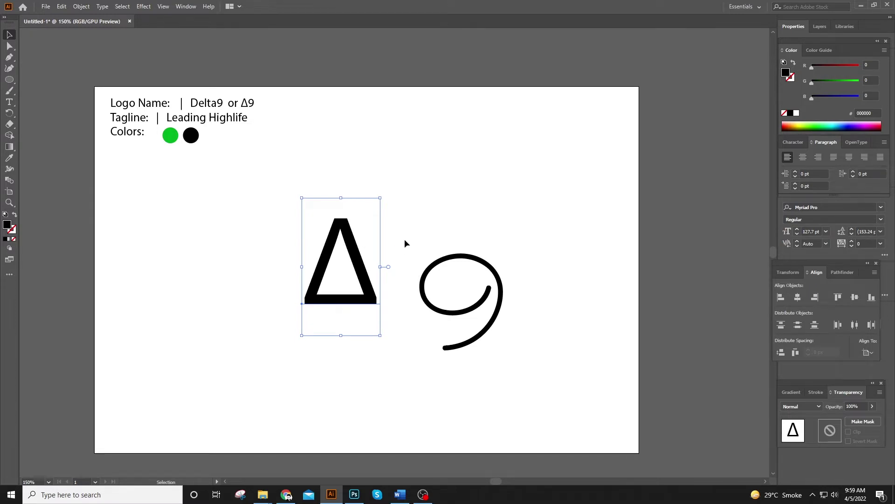
pyautogui.write('penu')
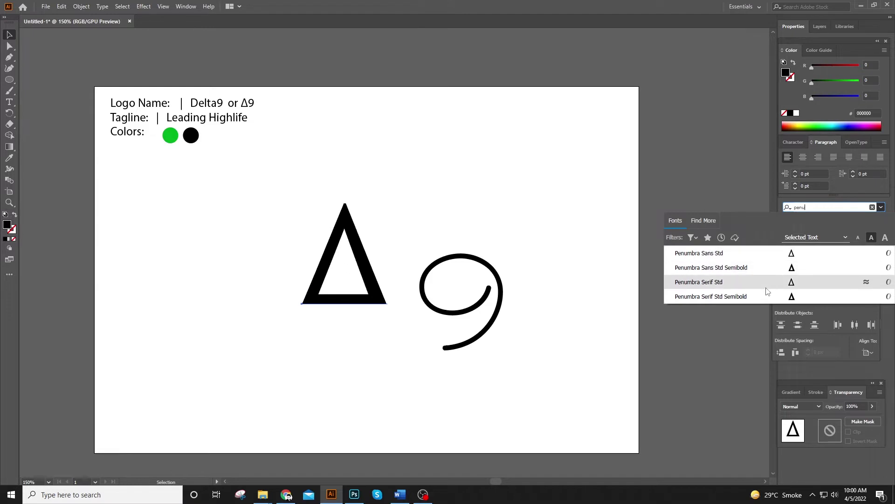
# - Apply Penumbra Serif Std to the Δ and set the 9 snugly beside it
pyautogui.press('Escape')
pyautogui.scroll(2, 478, 225)
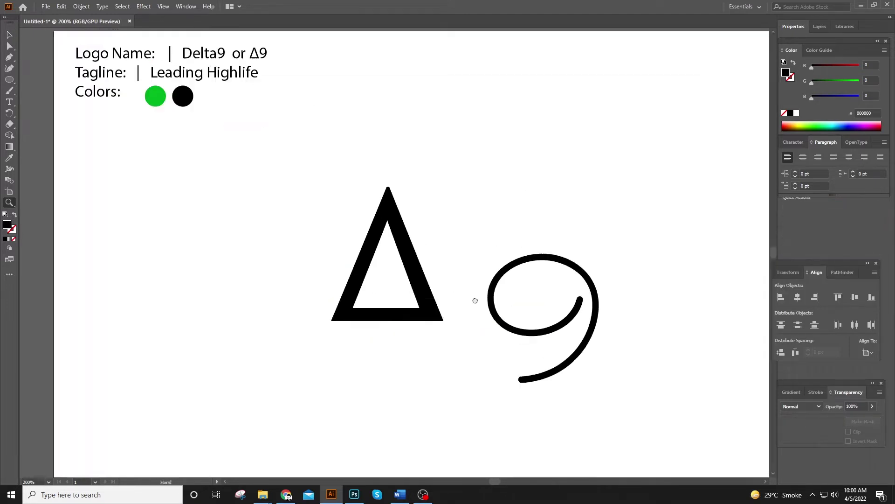
pyautogui.moveTo(523, 320)
pyautogui.mouseDown()
pyautogui.moveTo(507, 256)
pyautogui.moveTo(466, 247)
pyautogui.mouseUp()
pyautogui.moveTo(408, 163); pyautogui.dragTo(414, 156)
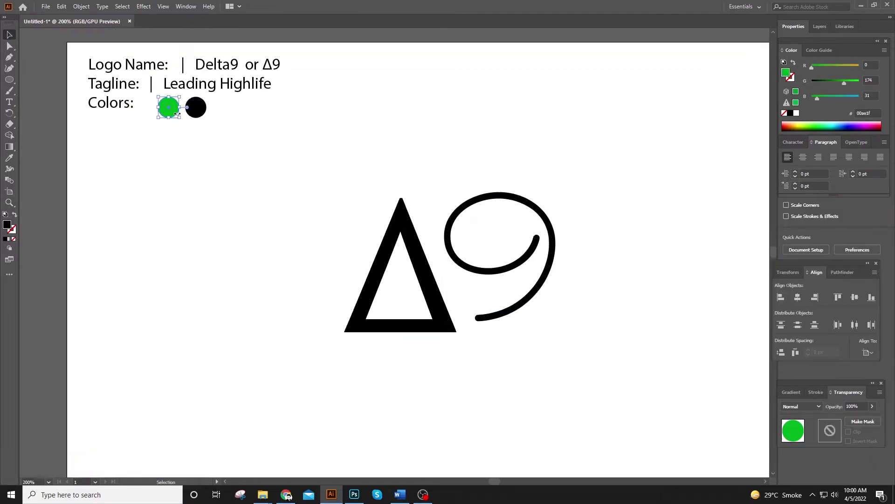
# - Make a solid triangle from a Δ copy and drop it into the Δ's hole
pyautogui.scroll(2, 381, 252)
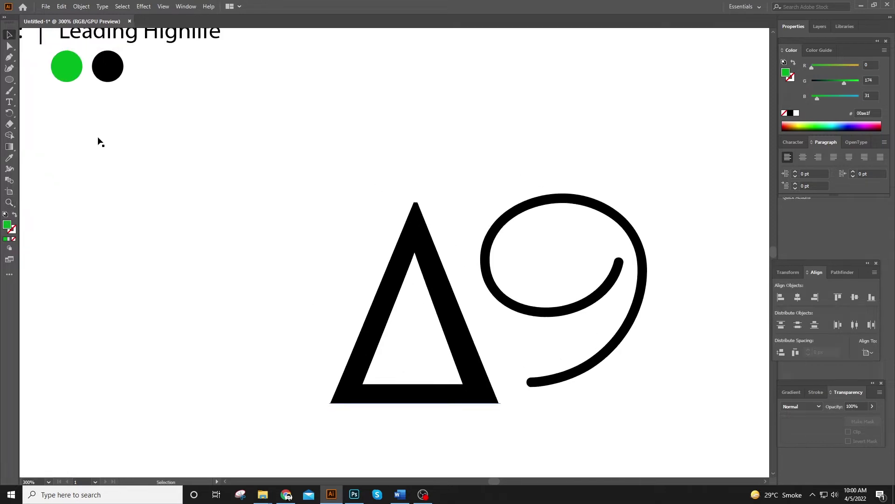
pyautogui.moveTo(436, 299); pyautogui.dragTo(507, 215)
pyautogui.moveTo(525, 248); pyautogui.dragTo(306, 244)
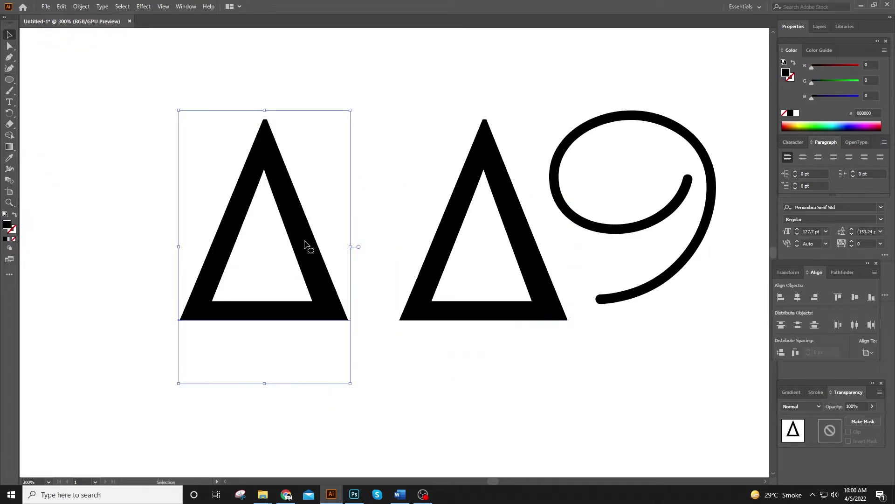
pyautogui.press('Delete')
pyautogui.scroll(-2, 386, 236)
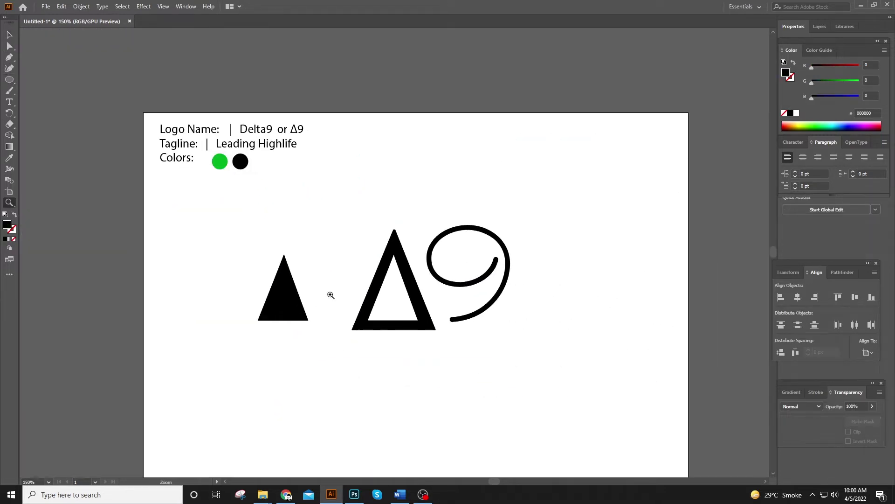
pyautogui.moveTo(403, 323); pyautogui.dragTo(430, 318)
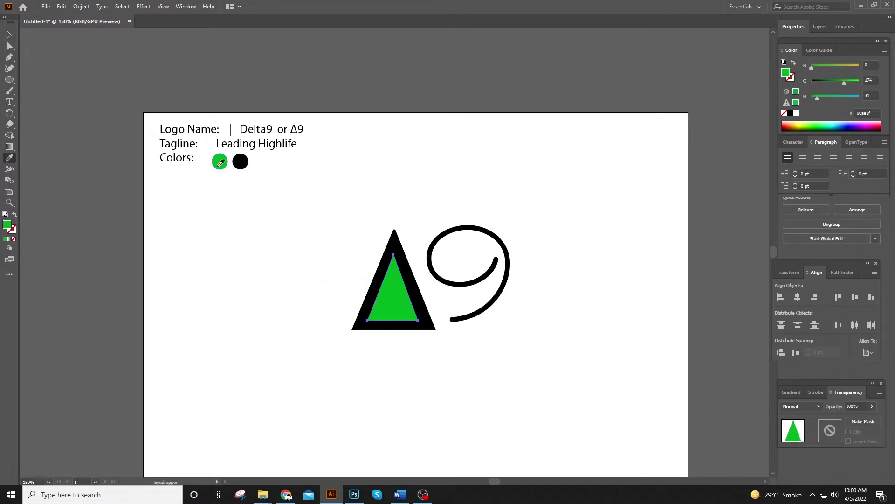
# - Select the green inner triangle and resize it inside the Δ
pyautogui.scroll(1, 434, 260)
pyautogui.scroll(3, 362, 278)
pyautogui.press('v')
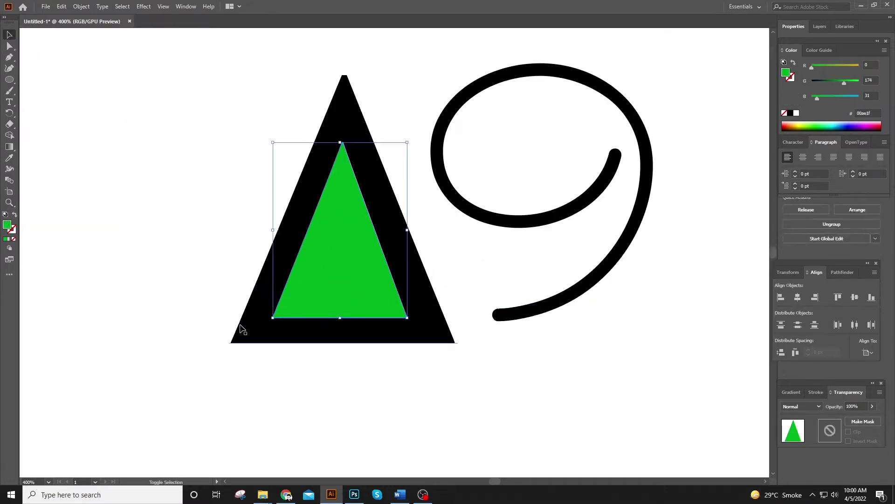
pyautogui.keyDown('shift'); pyautogui.click(242, 329); pyautogui.keyUp('shift')
pyautogui.click(385, 312)
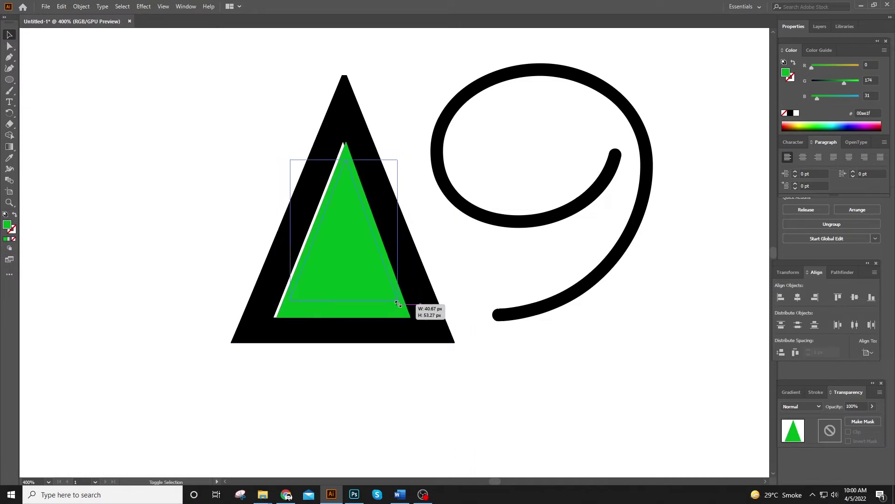
pyautogui.moveTo(398, 304); pyautogui.dragTo(410, 322)
# - Move and enlarge the green triangle to fill the Δ's inner edges
pyautogui.press('z')
pyautogui.scroll(-3, 506, 255)
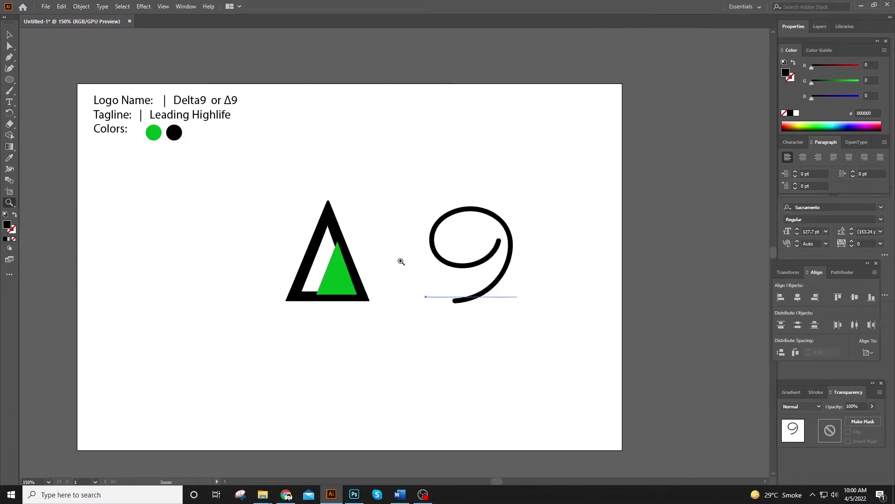
pyautogui.scroll(3, 324, 301)
pyautogui.press('v')
pyautogui.moveTo(382, 317); pyautogui.dragTo(339, 290)
pyautogui.moveTo(429, 330); pyautogui.dragTo(441, 348)
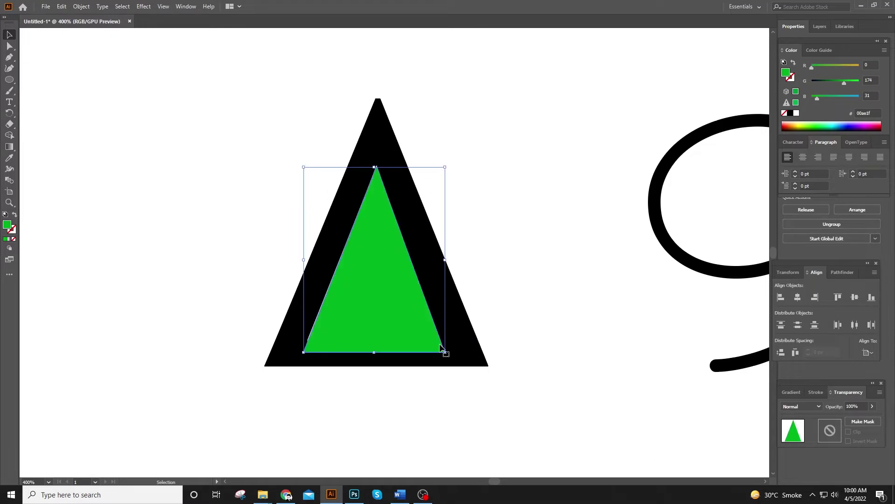
pyautogui.scroll(2, 388, 339)
pyautogui.press('v')
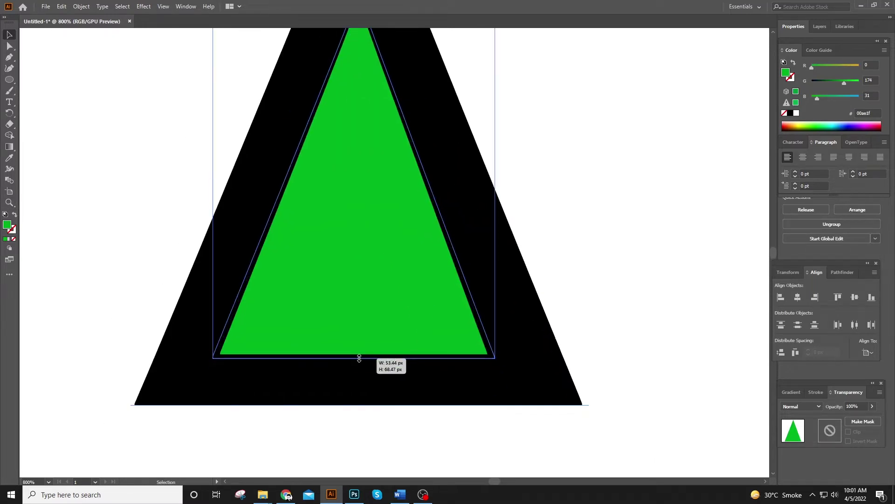
pyautogui.moveTo(360, 362); pyautogui.dragTo(359, 360)
pyautogui.scroll(-1, 352, 280)
pyautogui.scroll(-1, 402, 252)
# - Move the 9 onto the triangle and scale it down to fit
pyautogui.scroll(-2, 566, 260)
pyautogui.click(567, 260)
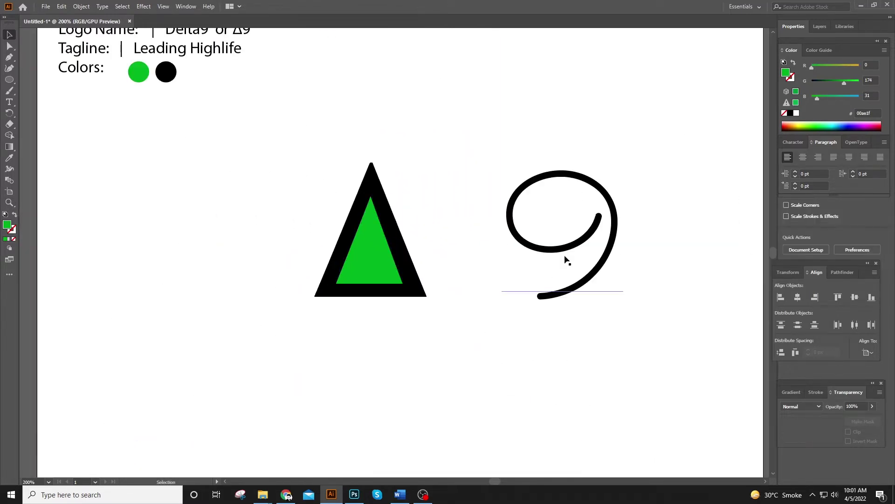
pyautogui.moveTo(373, 285); pyautogui.dragTo(374, 287)
pyautogui.moveTo(445, 404)
pyautogui.mouseDown()
pyautogui.moveTo(425, 404)
pyautogui.moveTo(420, 378)
pyautogui.mouseUp()
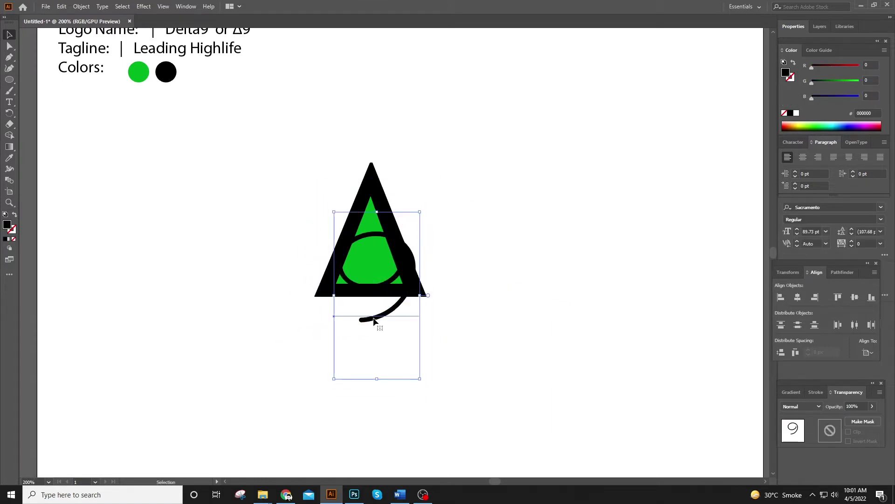
pyautogui.moveTo(370, 301); pyautogui.dragTo(363, 283)
pyautogui.moveTo(415, 362); pyautogui.dragTo(415, 363)
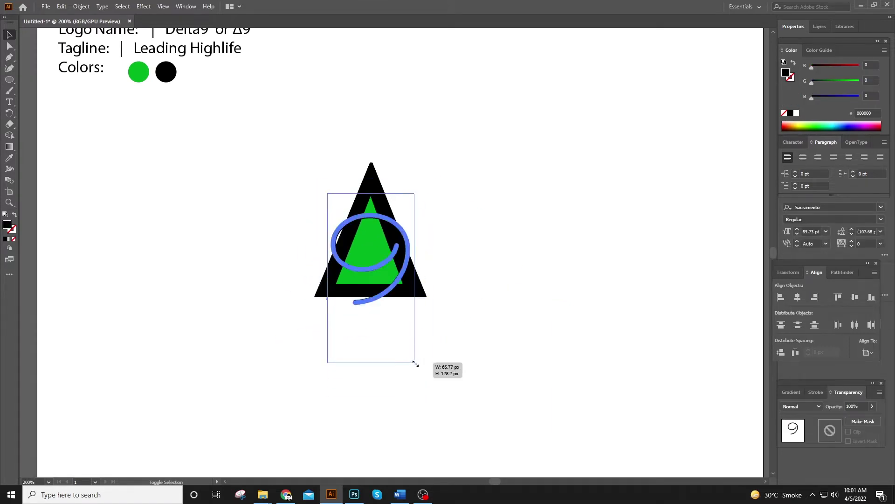
# - Fill the 9 white and enlarge it to span the green-and-black delta
pyautogui.click(588, 248)
pyautogui.scroll(2, 388, 232)
pyautogui.scroll(-1, 461, 310)
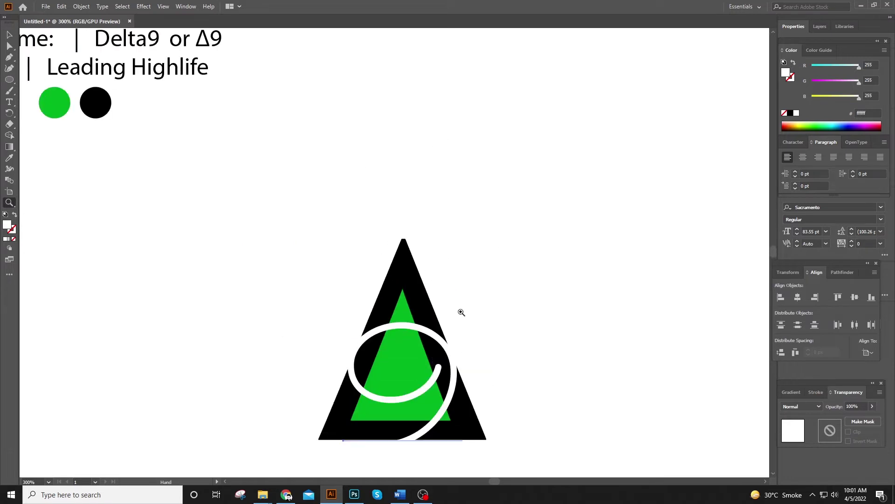
pyautogui.scroll(3, 462, 310)
pyautogui.press('v')
pyautogui.moveTo(509, 114)
pyautogui.mouseDown()
pyautogui.moveTo(503, 136)
pyautogui.moveTo(517, 101)
pyautogui.mouseUp()
pyautogui.moveTo(455, 183); pyautogui.dragTo(455, 183)
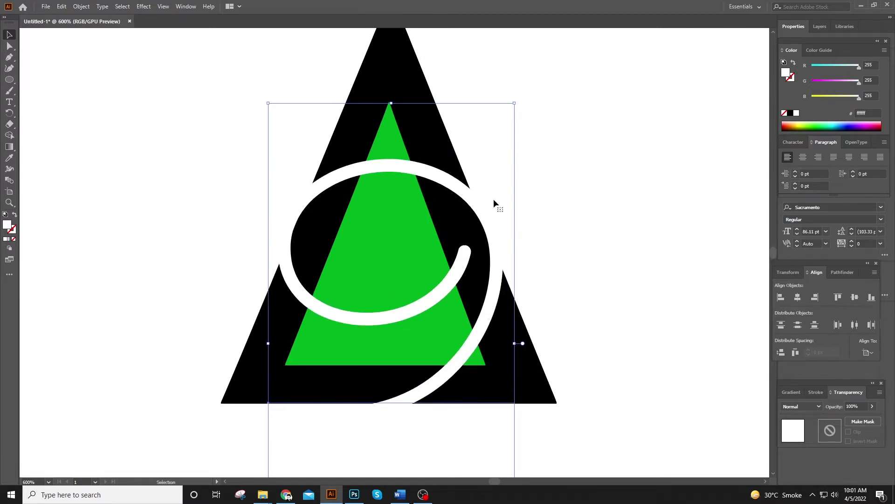
pyautogui.hotkey('ctrl', 'shift', 'a')
pyautogui.press('z')
pyautogui.scroll(-5, 430, 200)
# - Type 'Sacramento' as a new text object on the empty canvas
pyautogui.scroll(2, 435, 270)
pyautogui.press('v')
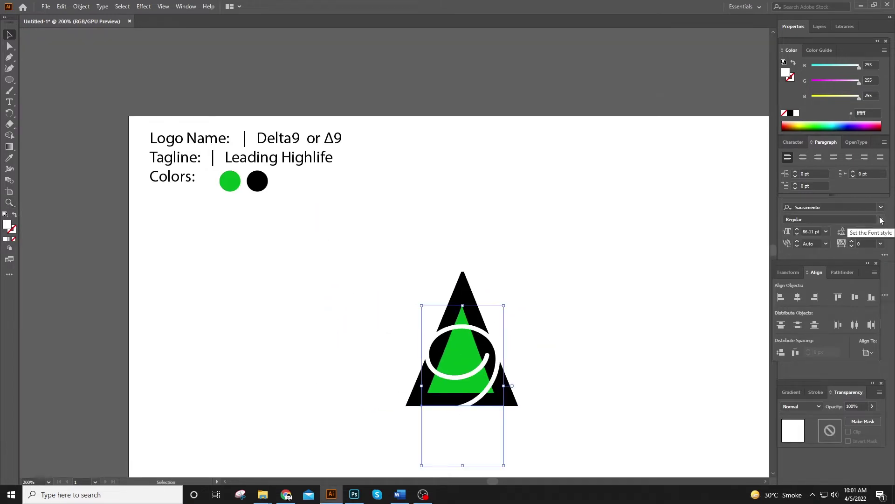
pyautogui.click(530, 316)
pyautogui.moveTo(531, 316); pyautogui.dragTo(482, 272)
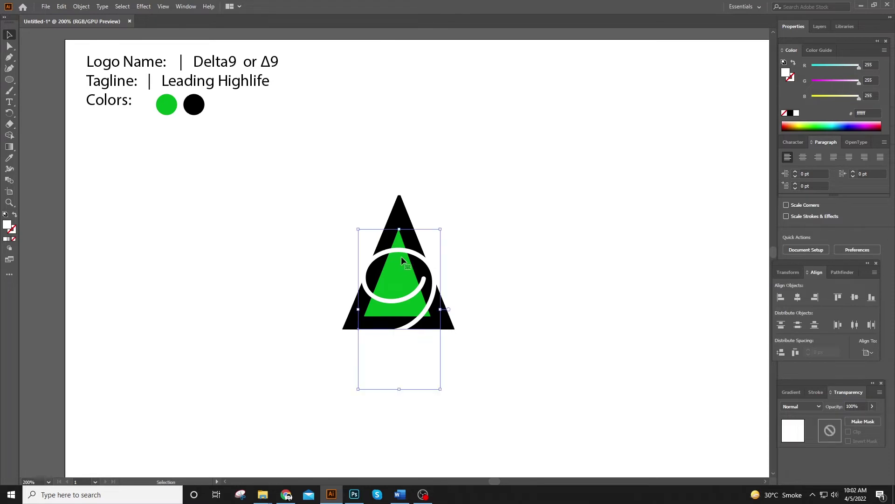
pyautogui.click(550, 144)
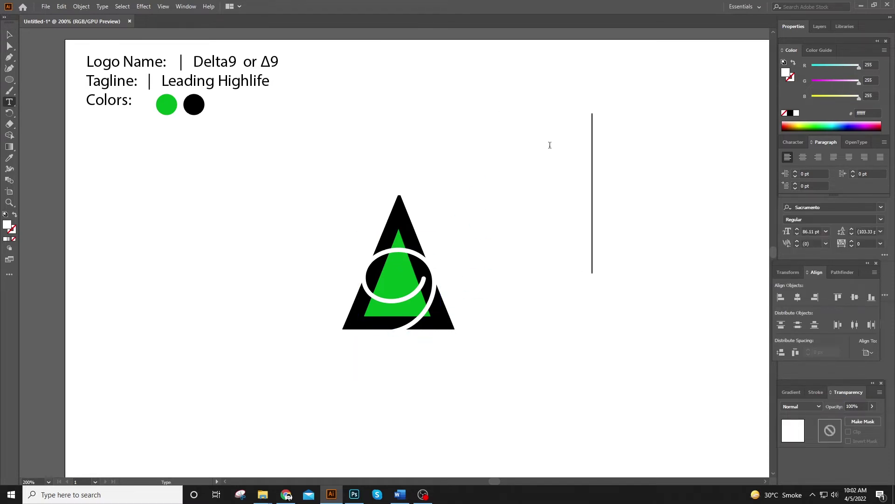
pyautogui.write('S')
pyautogui.press('Escape')
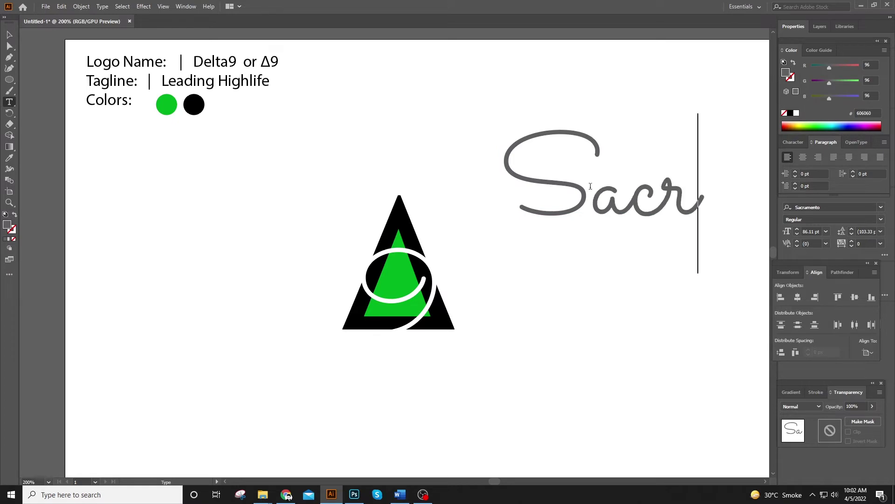
pyautogui.write('am')
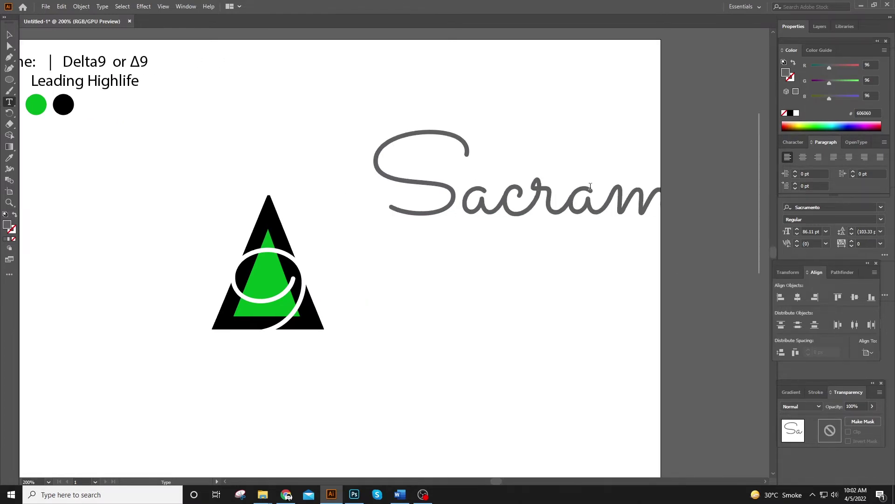
pyautogui.write('ento')
pyautogui.press('Escape')
# - Scale the Sacramento text down and place it below the Colors line
pyautogui.moveTo(590, 186); pyautogui.dragTo(553, 185)
pyautogui.moveTo(258, 111); pyautogui.dragTo(410, 199)
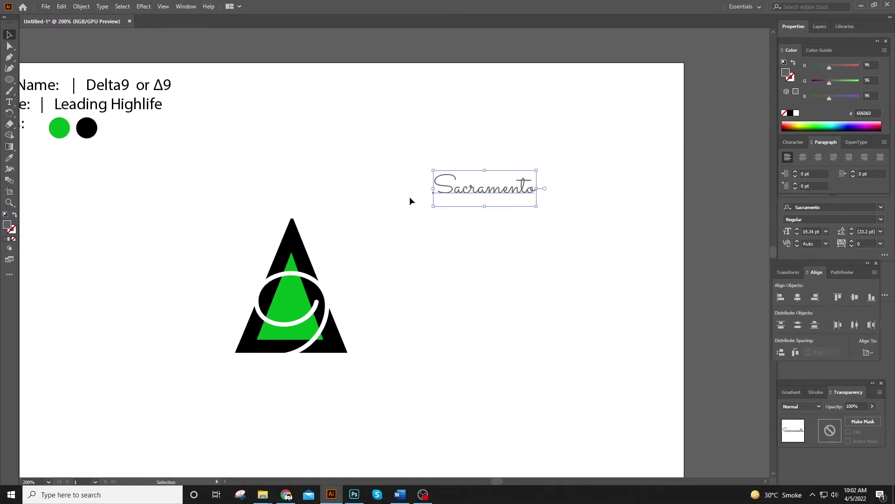
pyautogui.moveTo(466, 186)
pyautogui.mouseDown()
pyautogui.moveTo(152, 194)
pyautogui.moveTo(133, 211)
pyautogui.mouseUp()
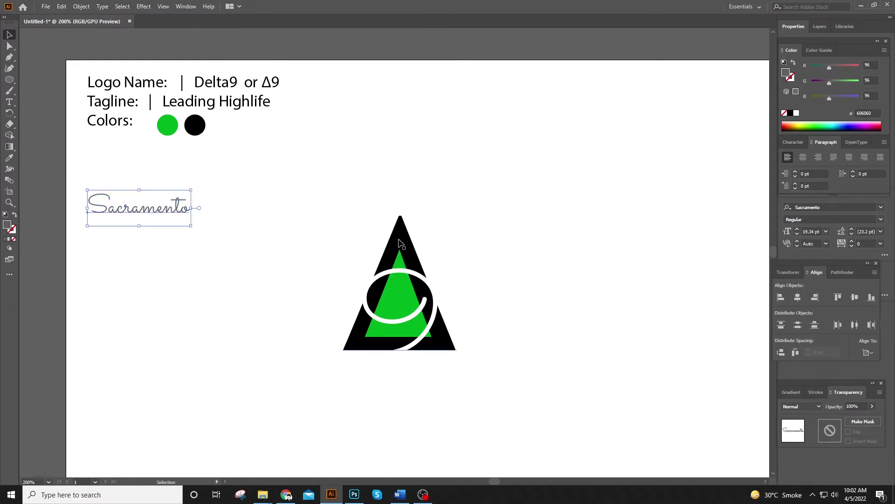
# - Type a 50 pt PENUMBRA SERIF STD text object below the logo
pyautogui.click(422, 238)
pyautogui.press('t')
pyautogui.click(540, 237)
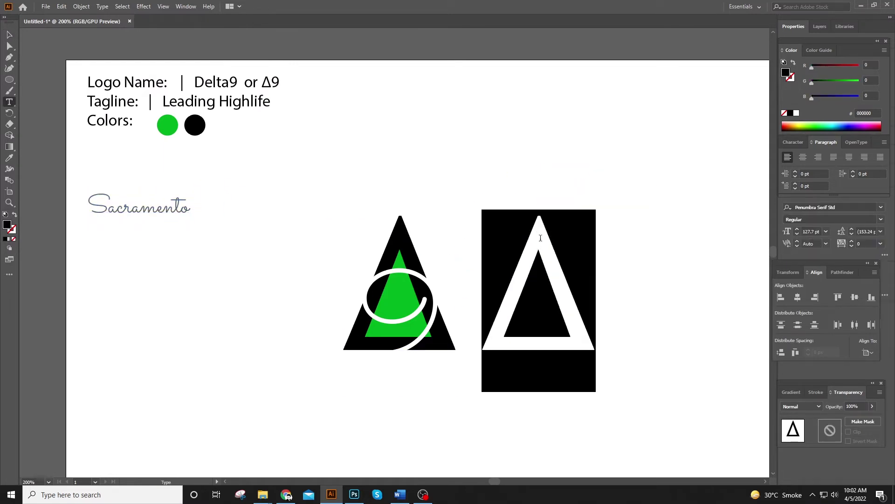
pyautogui.write('PENU')
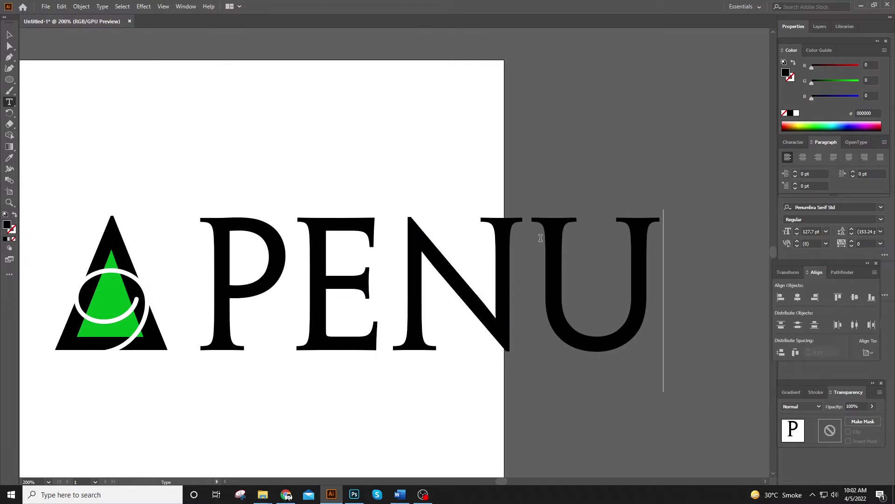
pyautogui.hotkey('ctrl', 'a')
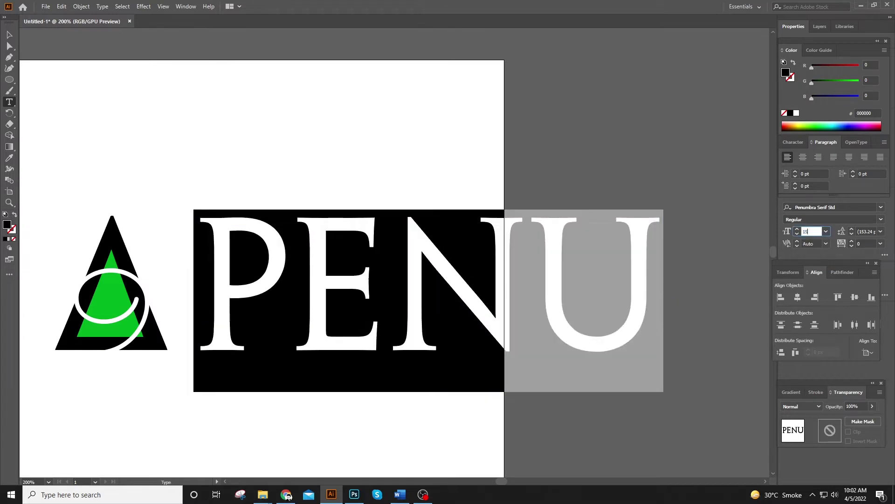
pyautogui.write('50')
pyautogui.press('Return')
pyautogui.moveTo(558, 174); pyautogui.dragTo(414, 298)
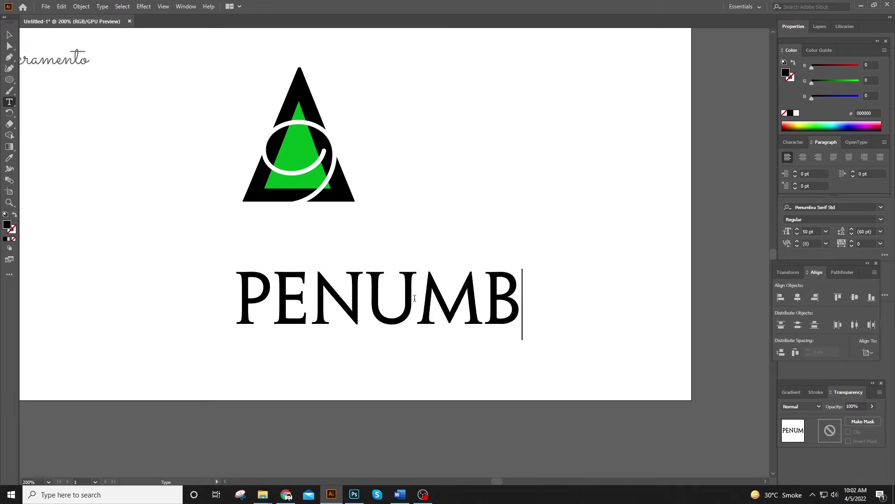
pyautogui.write('RA SERIF')
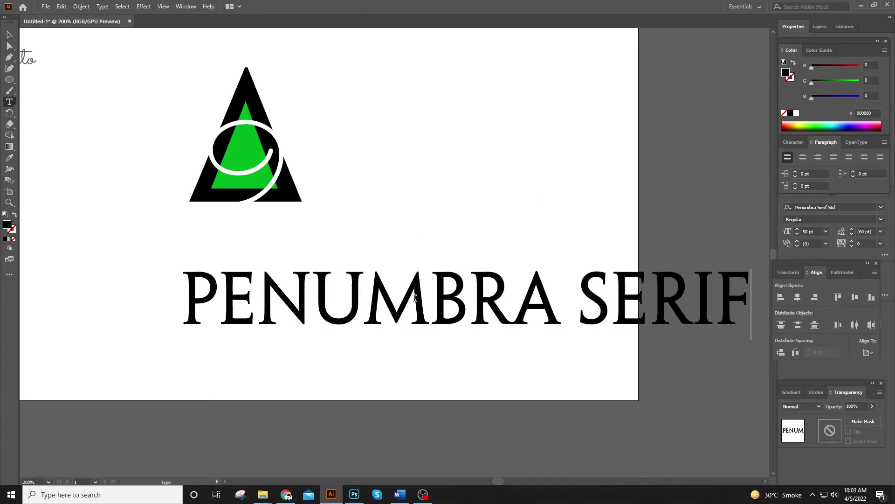
pyautogui.write(' STD')
# - Shrink the PENUMBRA SERIF STD sample and place it under the Sacramento label
pyautogui.hotkey('ctrl', '-')
pyautogui.press('Escape')
pyautogui.hotkey('ctrl', '-')
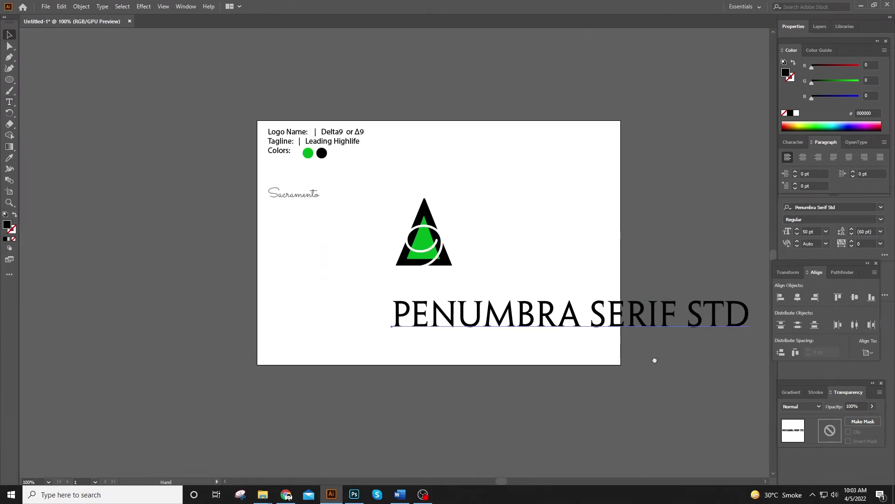
pyautogui.moveTo(750, 327); pyautogui.dragTo(462, 327)
pyautogui.moveTo(417, 303); pyautogui.dragTo(452, 332)
pyautogui.moveTo(326, 238); pyautogui.dragTo(326, 239)
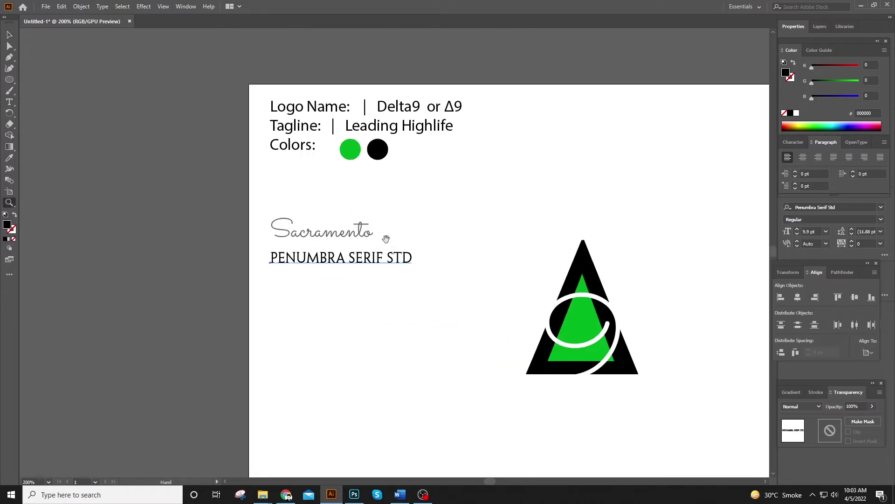
# - Retype the copied label as the 'Fonts:' heading
pyautogui.hotkey('ctrl', '+')
pyautogui.doubleClick(273, 253)
pyautogui.hotkey('ctrl', 'a')
pyautogui.write('F')
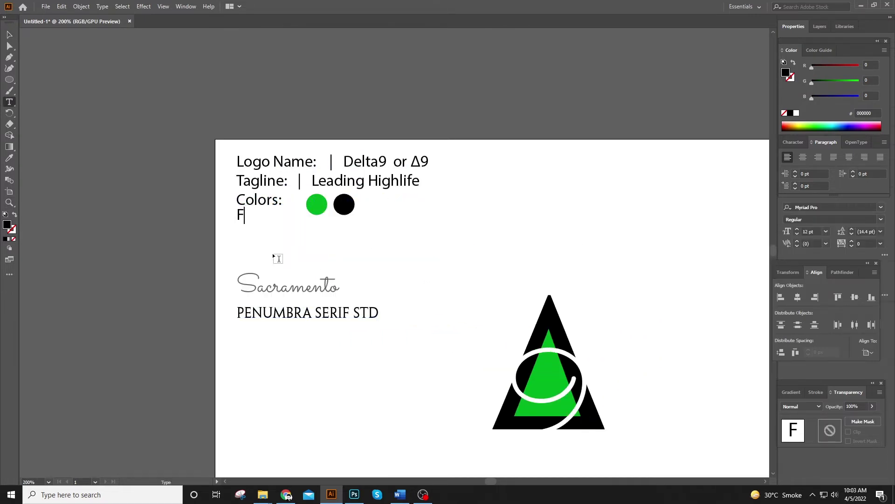
pyautogui.write('onts:')
pyautogui.press('Escape')
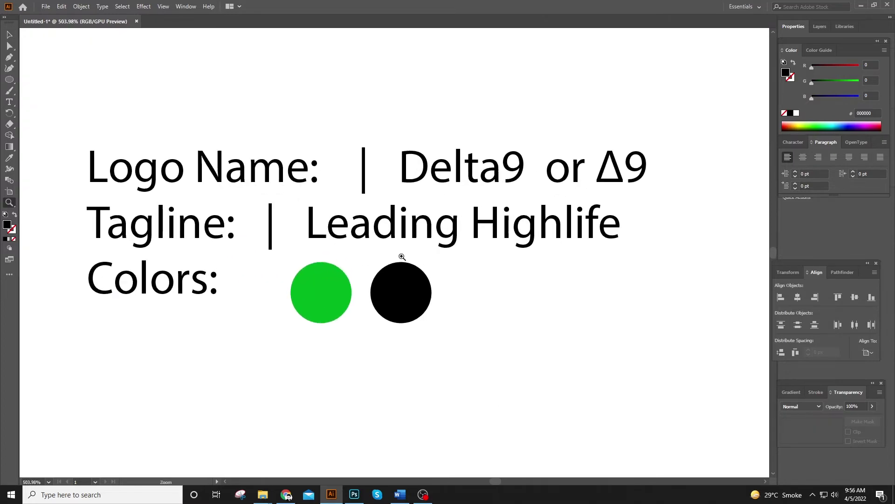
# - Move all the existing labels to the page's top-left corner
pyautogui.hotkey('ctrl', '-')
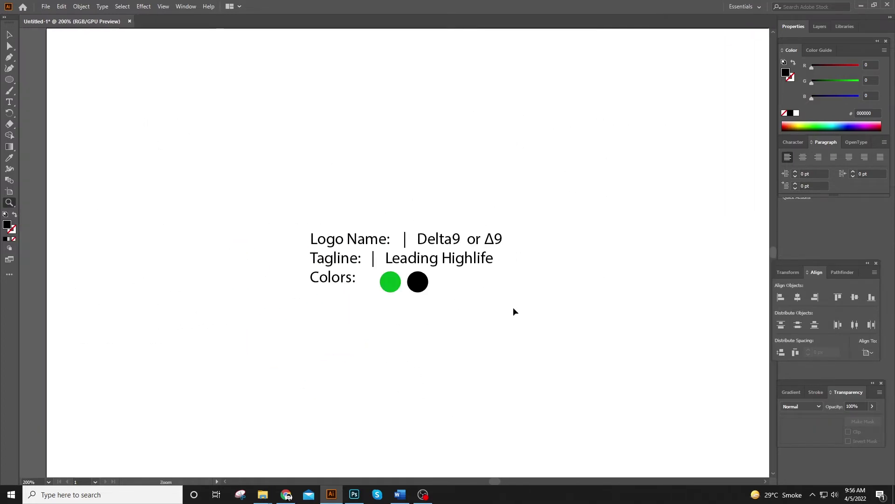
pyautogui.press('v')
pyautogui.hotkey('ctrl', 'a')
pyautogui.moveTo(432, 292)
pyautogui.mouseDown()
pyautogui.moveTo(250, 136)
pyautogui.moveTo(253, 93)
pyautogui.mouseUp()
# - Place a Δ9 text object in the page centre and scale it up large
pyautogui.doubleClick(260, 89)
pyautogui.press('t')
pyautogui.click(387, 292)
pyautogui.moveTo(409, 294); pyautogui.dragTo(514, 348)
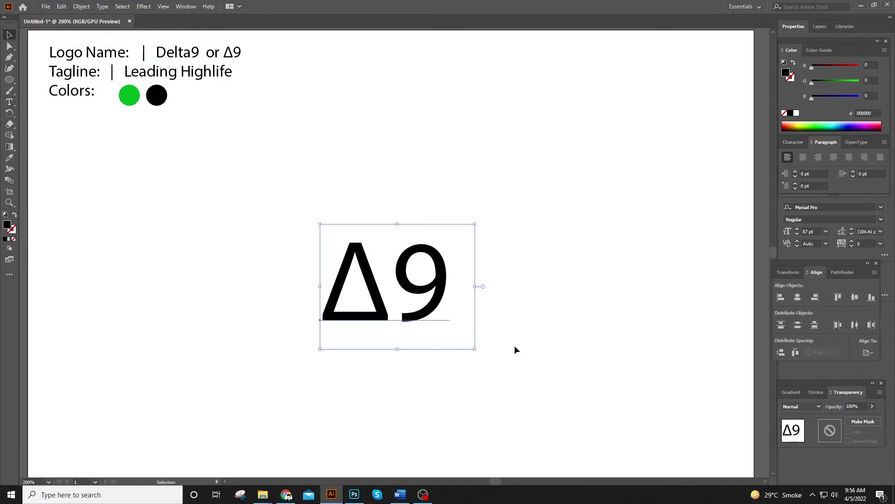
pyautogui.hotkey('ctrl', '-')
pyautogui.moveTo(422, 319); pyautogui.dragTo(486, 343)
pyautogui.press('t')
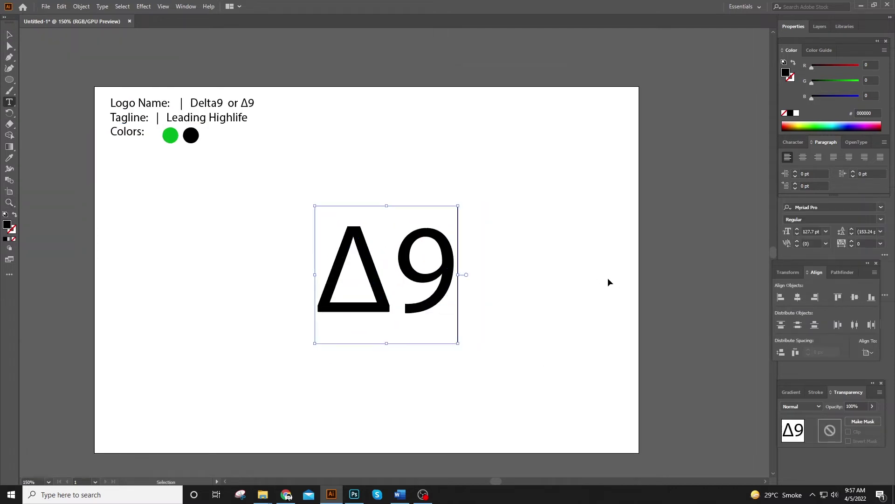
pyautogui.doubleClick(392, 265)
pyautogui.click(848, 206)
pyautogui.scroll(1, 848, 207)
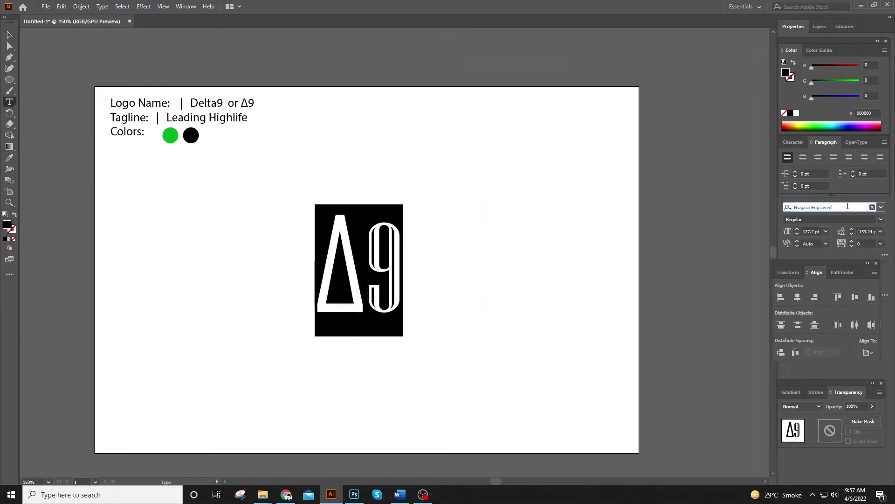
pyautogui.scroll(1, 848, 206)
pyautogui.scroll(1, 848, 207)
pyautogui.click(881, 206)
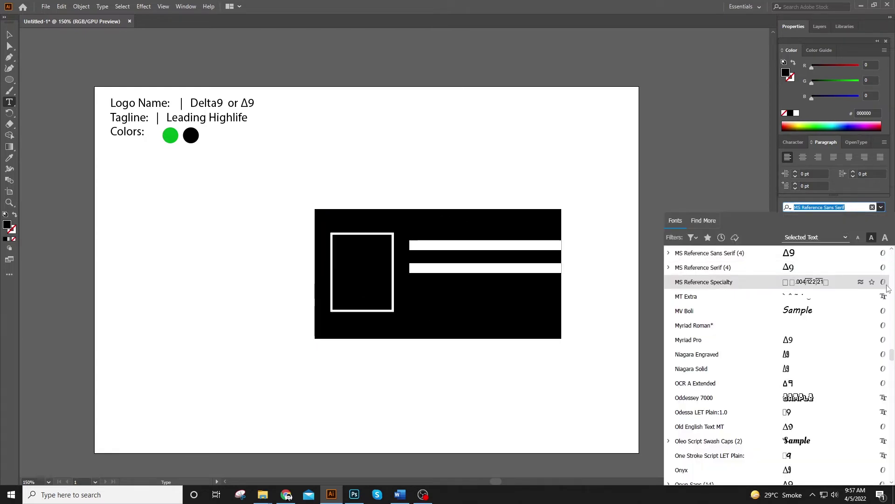
pyautogui.scroll(5, 816, 290)
pyautogui.scroll(5, 817, 290)
pyautogui.scroll(5, 816, 290)
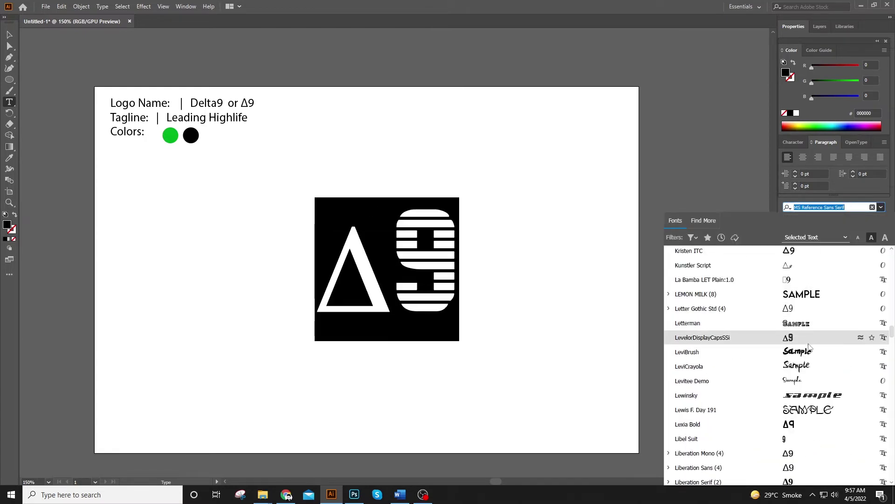
pyautogui.scroll(3, 819, 326)
pyautogui.scroll(1, 819, 329)
pyautogui.scroll(5, 820, 328)
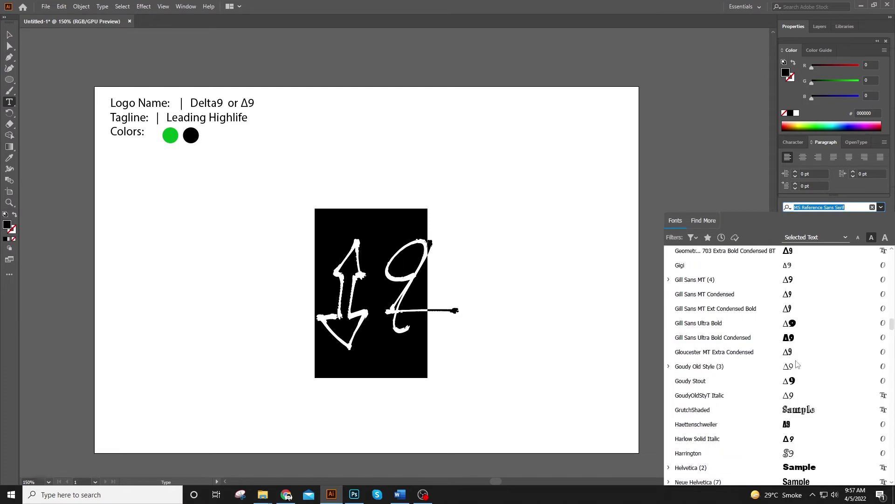
pyautogui.scroll(5, 802, 340)
pyautogui.scroll(3, 797, 348)
pyautogui.scroll(10, 797, 336)
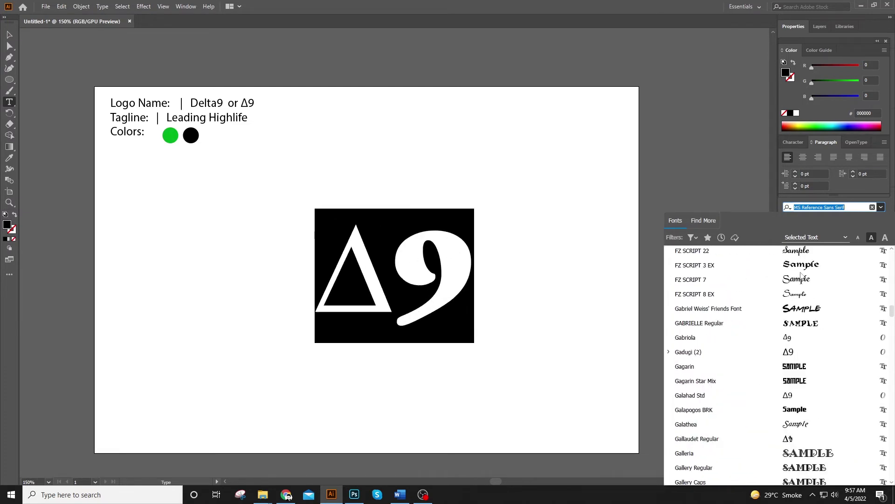
pyautogui.scroll(10, 803, 308)
pyautogui.scroll(10, 807, 280)
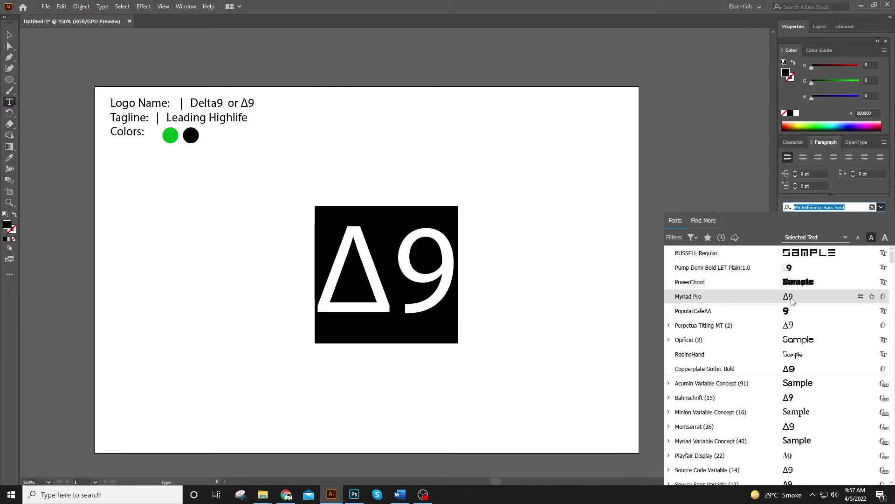
pyautogui.click(695, 296)
# - Cut the 9 out of Δ9 and paste it as its own text object
pyautogui.moveTo(400, 263); pyautogui.dragTo(480, 283)
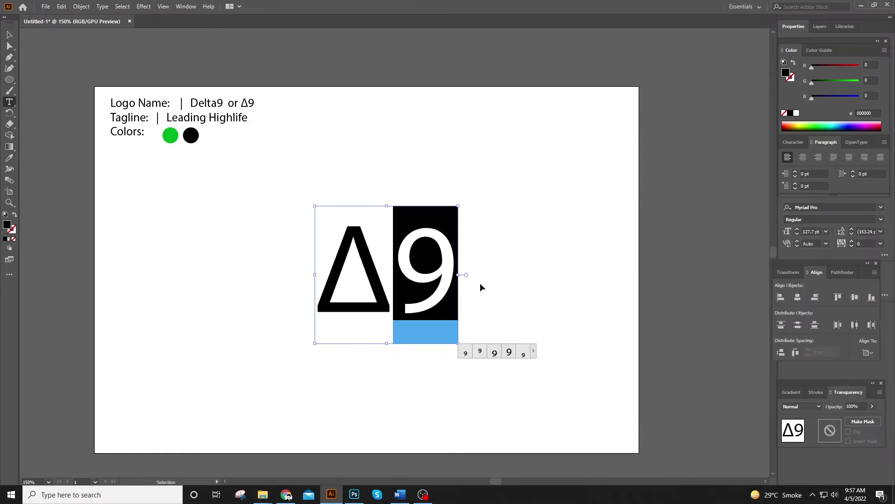
pyautogui.hotkey('ctrl', 'x')
pyautogui.press('Escape')
pyautogui.hotkey('ctrl', 'v')
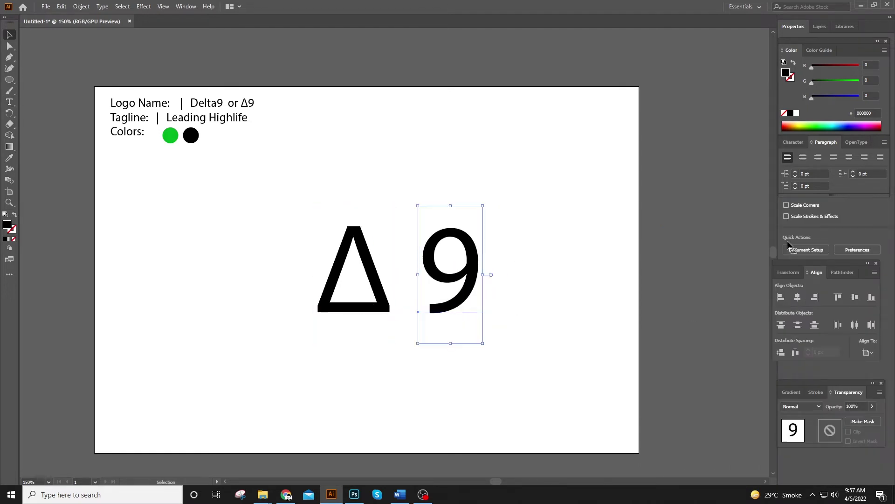
# - Preview several different typefaces on the separated 9
pyautogui.click(847, 210)
pyautogui.press('Up')
pyautogui.press('Down')
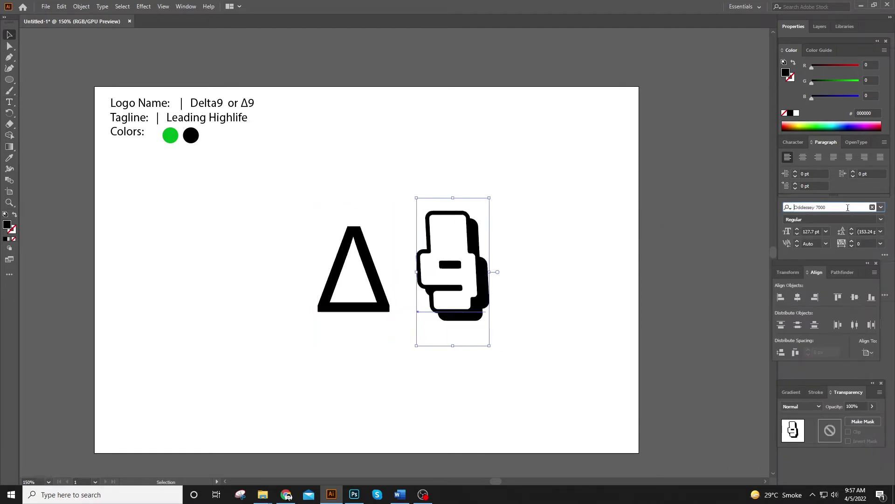
pyautogui.press('Down')
pyautogui.press('Down')
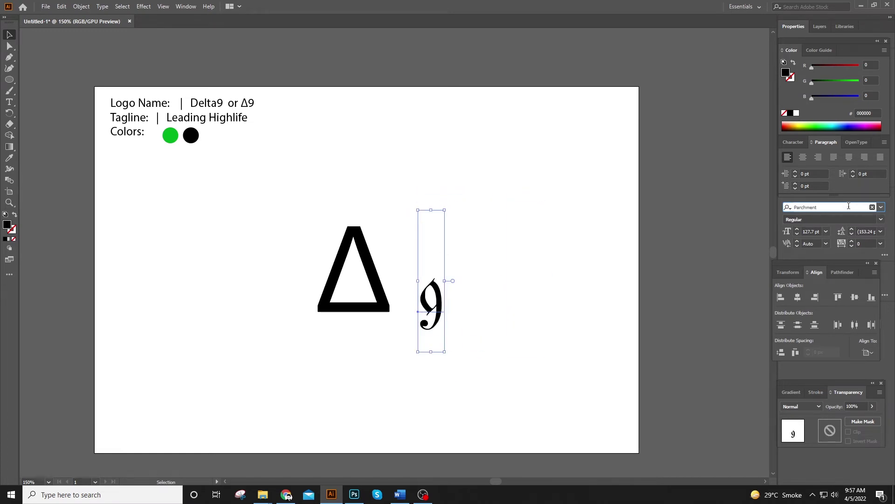
pyautogui.press('Down')
pyautogui.press('Down')
pyautogui.press('Down')
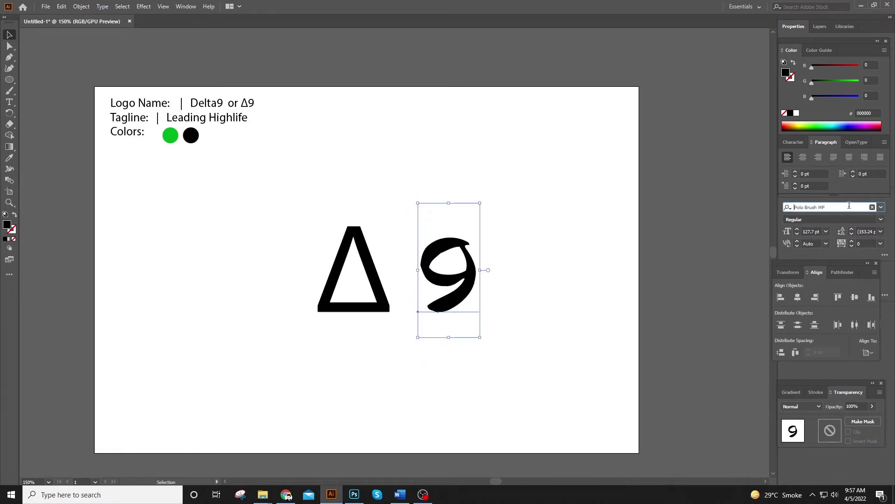
pyautogui.press('Down')
pyautogui.press('Down')
# - Browse the full font list and apply the Sacramento script font to the 9
pyautogui.click(881, 207)
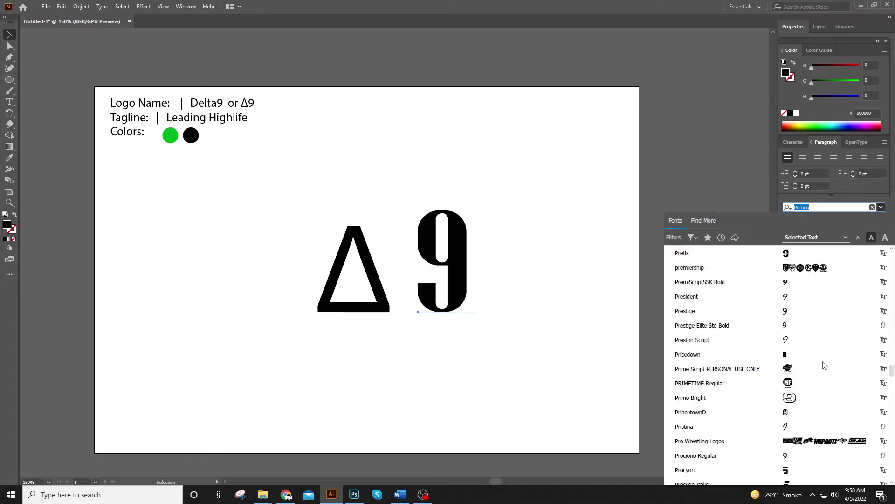
pyautogui.scroll(-4, 805, 425)
pyautogui.scroll(-3, 802, 431)
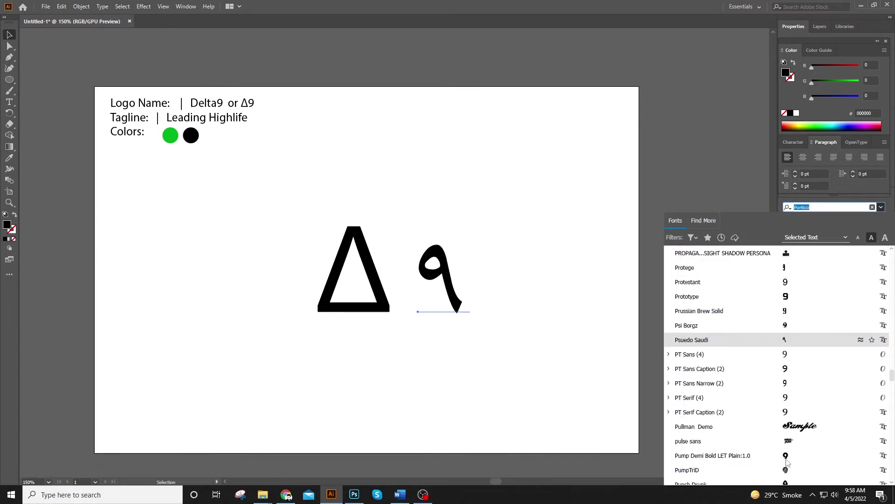
pyautogui.scroll(-2, 801, 436)
pyautogui.scroll(-5, 801, 434)
pyautogui.scroll(-4, 801, 420)
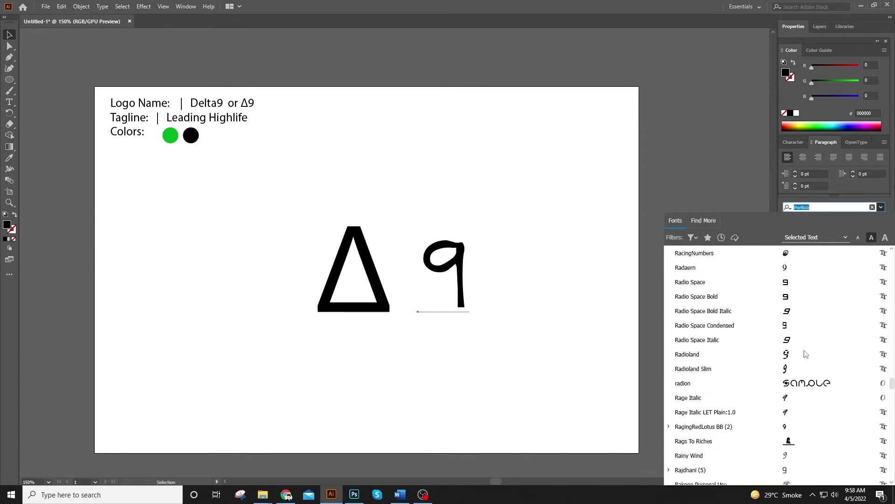
pyautogui.scroll(-3, 792, 390)
pyautogui.scroll(-2, 793, 396)
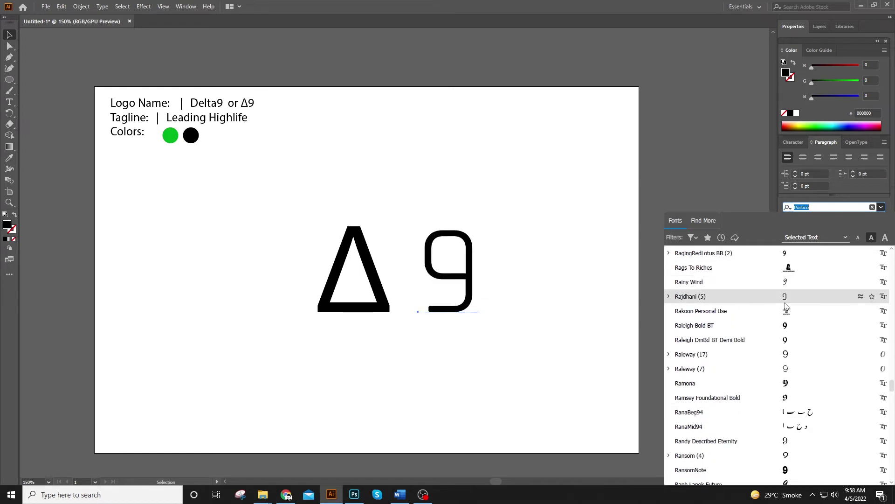
pyautogui.scroll(-3, 794, 408)
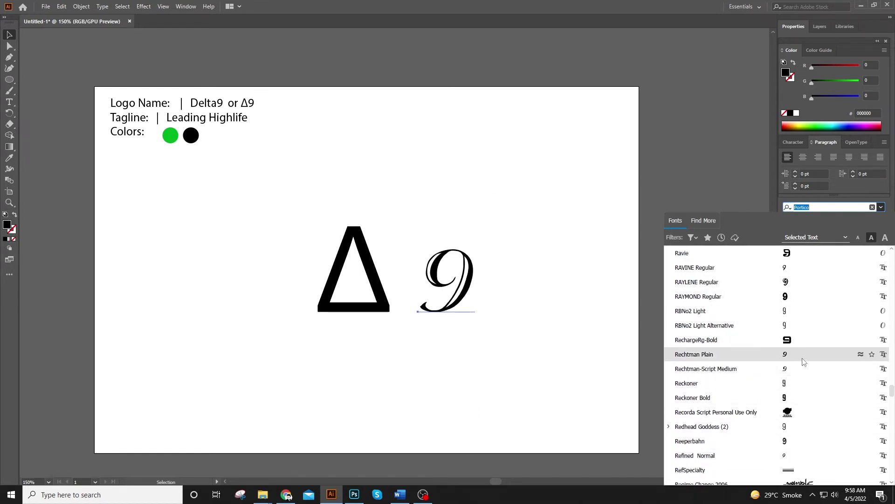
pyautogui.scroll(-4, 800, 373)
pyautogui.scroll(-4, 805, 355)
pyautogui.scroll(-3, 808, 322)
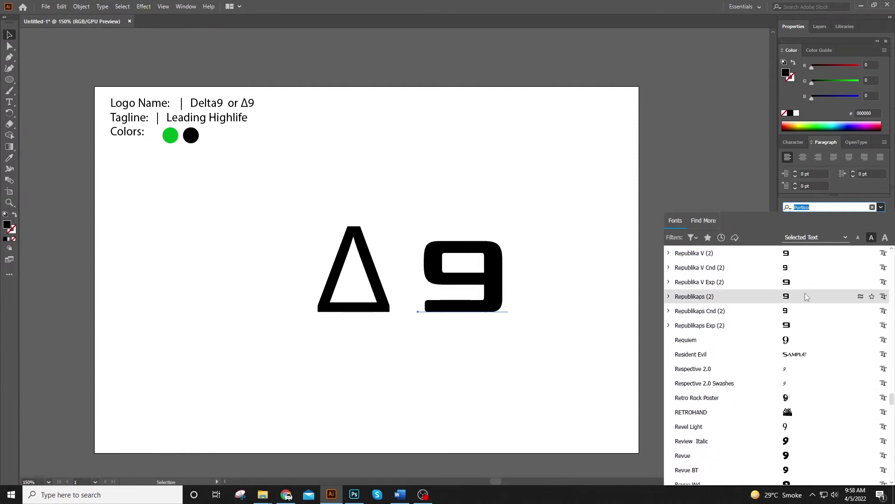
pyautogui.moveTo(892, 396)
pyautogui.mouseDown()
pyautogui.moveTo(892, 404)
pyautogui.moveTo(893, 254)
pyautogui.mouseUp()
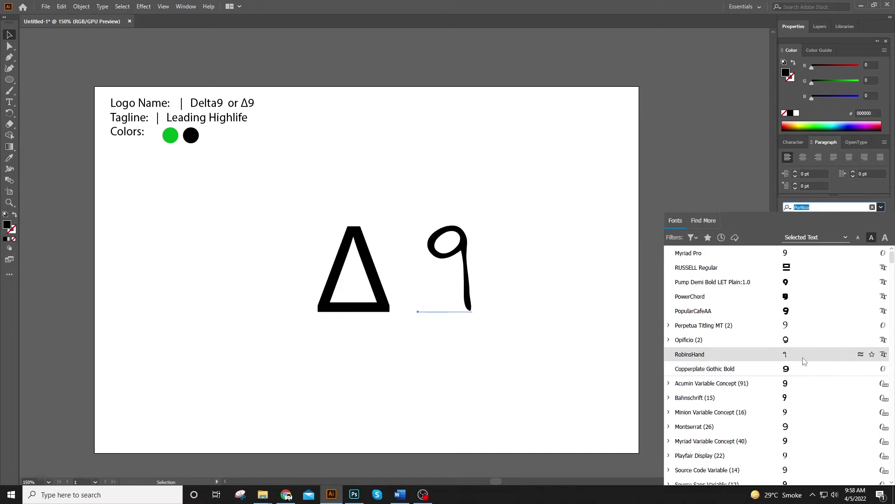
pyautogui.write('s')
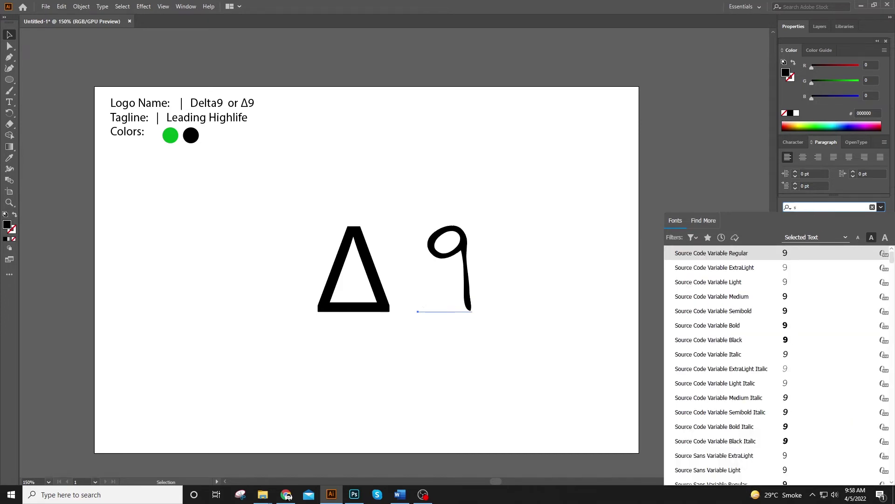
pyautogui.scroll(-5, 807, 396)
pyautogui.scroll(-5, 793, 363)
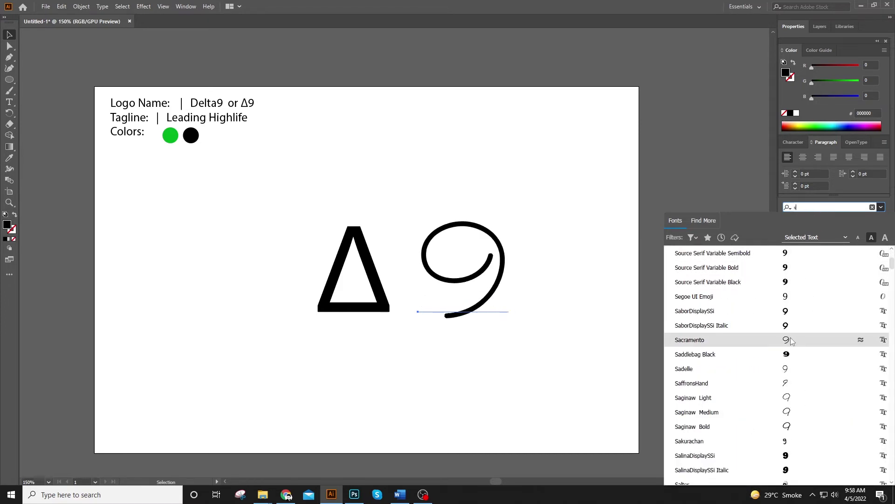
pyautogui.click(790, 339)
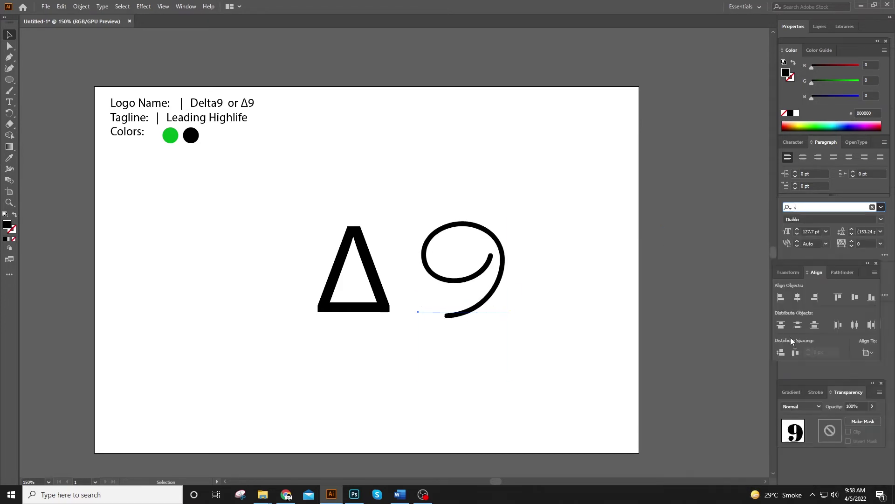
# - Nudge the Δ slightly up and left, keeping the 9 beside it rather than over it
pyautogui.click(348, 306)
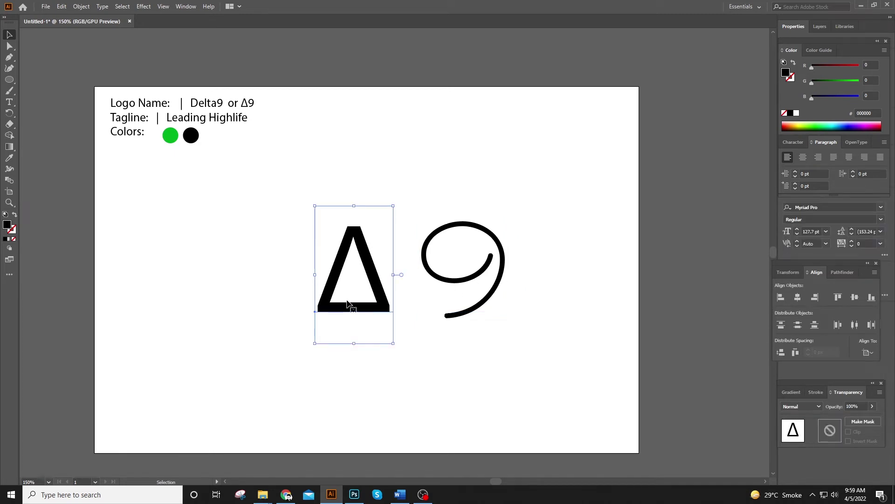
pyautogui.moveTo(348, 304); pyautogui.dragTo(335, 297)
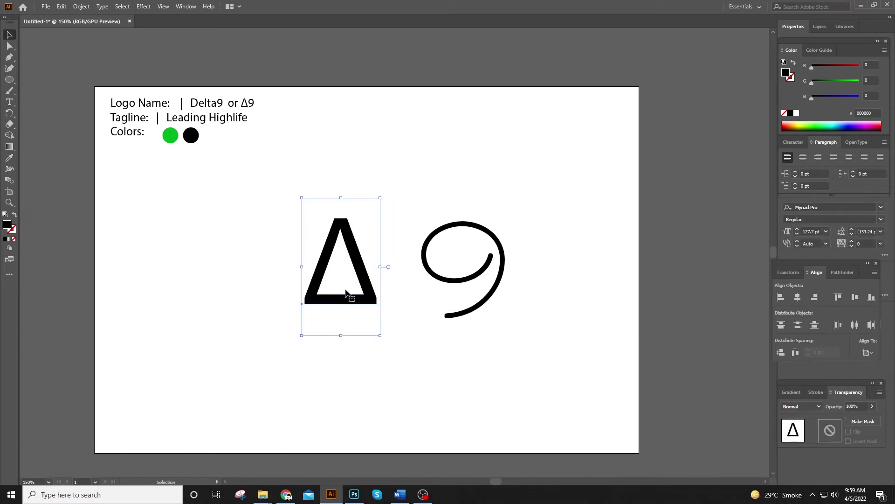
pyautogui.moveTo(474, 288)
pyautogui.mouseDown()
pyautogui.moveTo(465, 279)
pyautogui.moveTo(385, 321)
pyautogui.mouseUp()
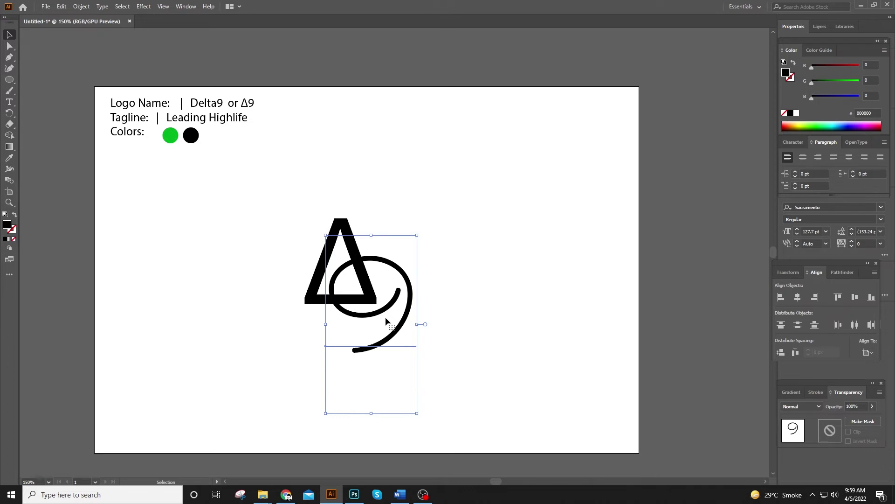
pyautogui.hotkey('ctrl', 'z')
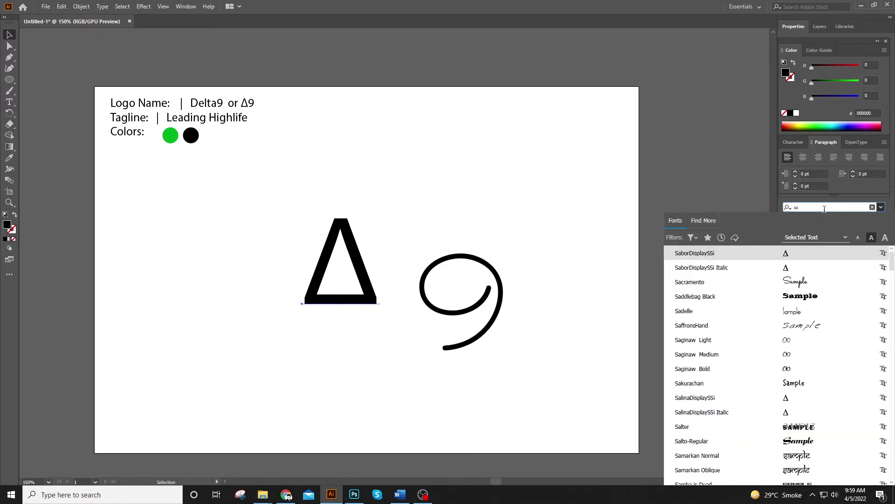
# - Set the Δ in Penumbra Serif Std and tuck the script 9 against its right side
pyautogui.write('sacr')
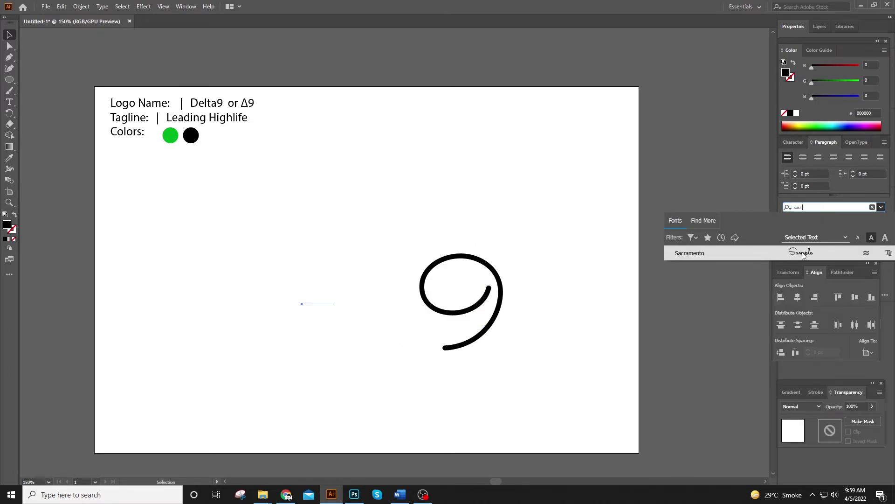
pyautogui.press('Escape')
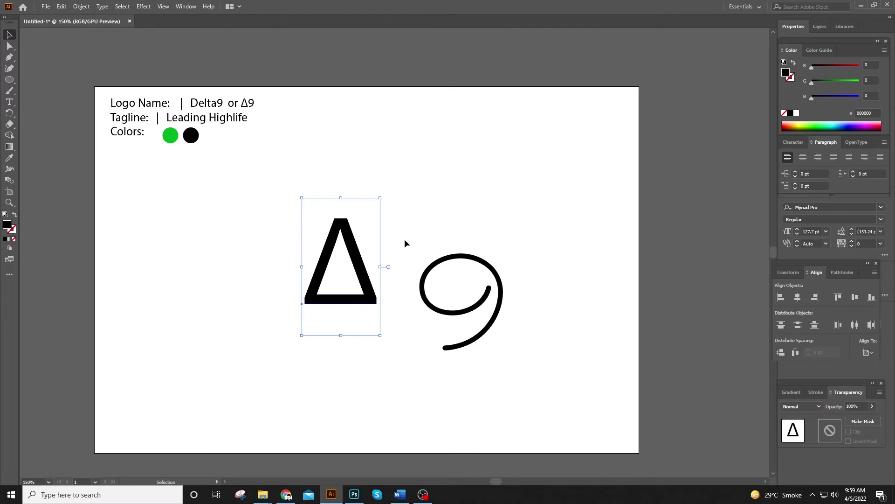
pyautogui.write('penu')
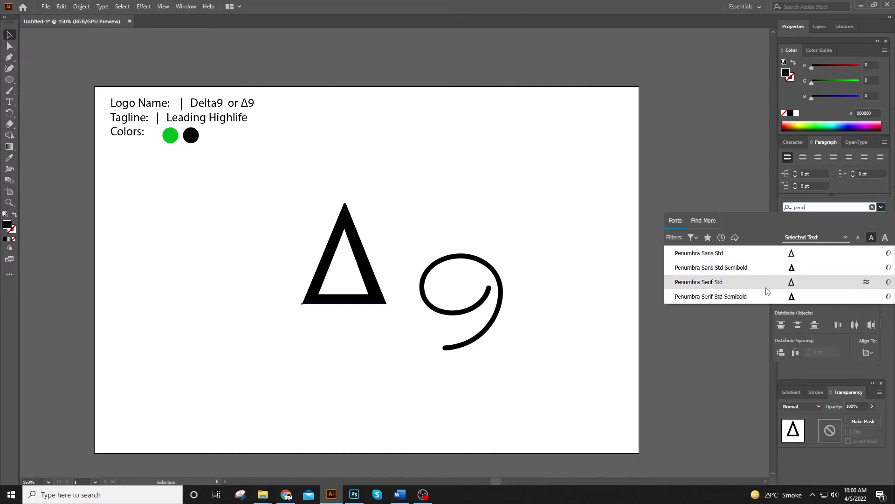
pyautogui.click(525, 153)
pyautogui.scroll(2, 458, 270)
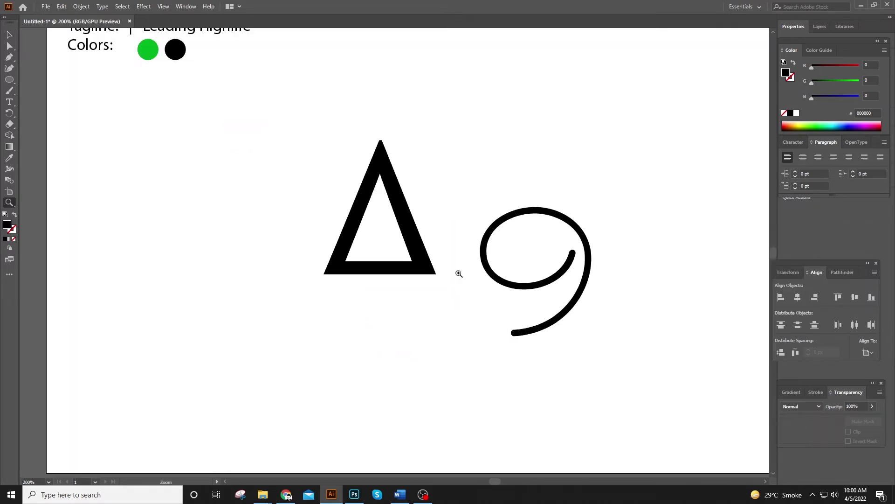
pyautogui.moveTo(535, 347); pyautogui.dragTo(479, 273)
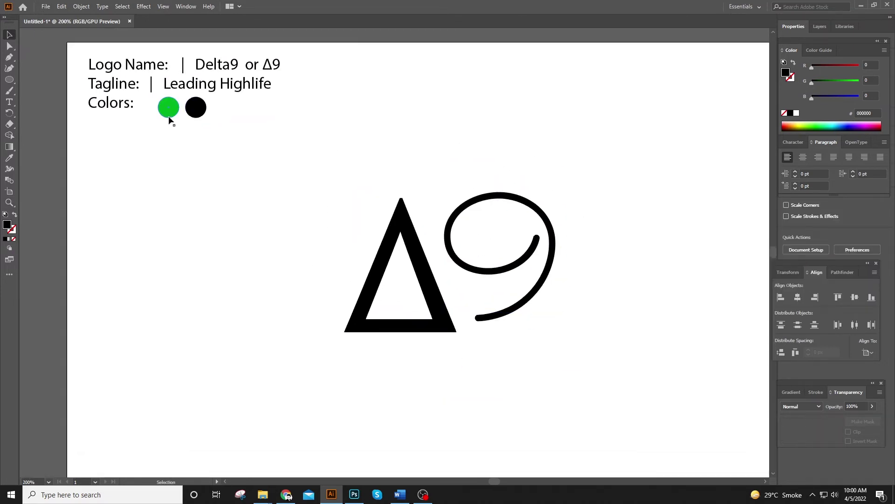
# - Duplicate the Δ, strip the copy to its inner triangle, and move it inside the Δ
pyautogui.click(169, 112)
pyautogui.click(214, 144)
pyautogui.press('z')
pyautogui.click(411, 264)
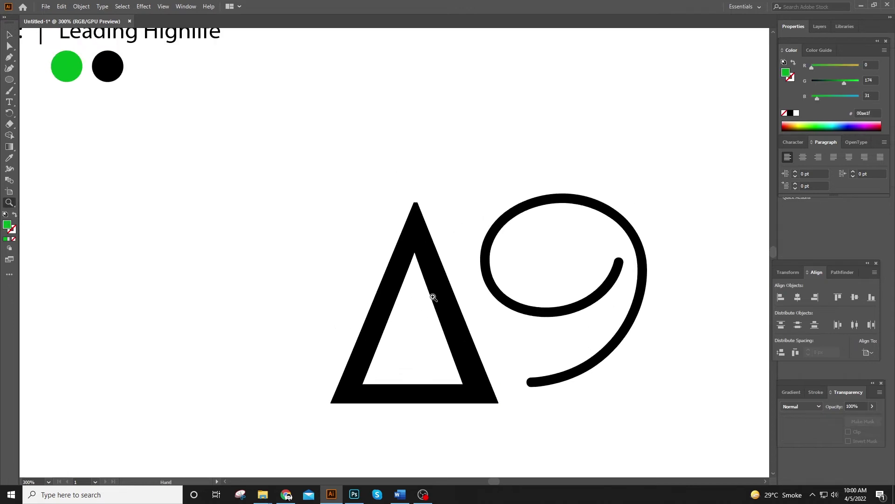
pyautogui.moveTo(525, 245); pyautogui.dragTo(306, 245)
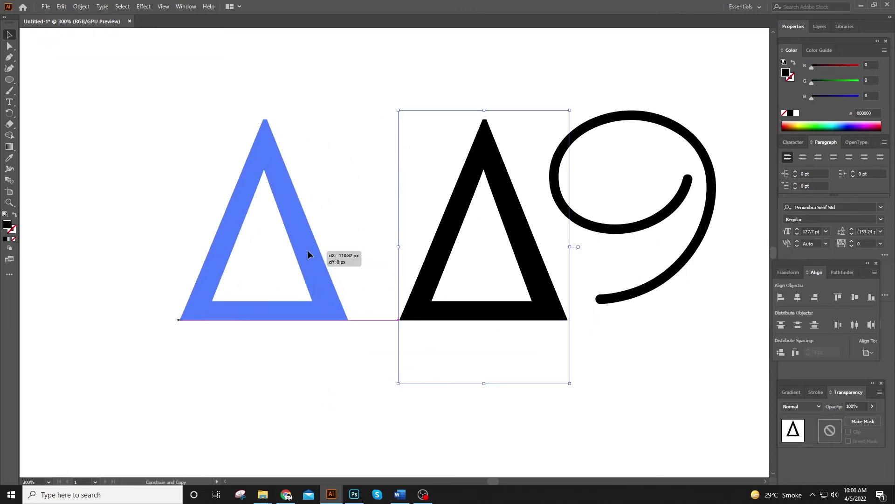
pyautogui.press('Delete')
pyautogui.hotkey('ctrl', '-')
pyautogui.hotkey('ctrl', '-')
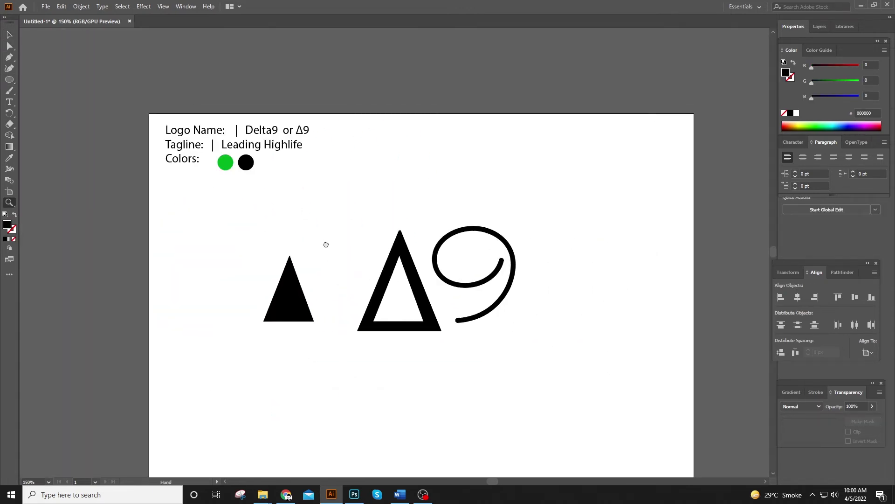
pyautogui.moveTo(402, 323); pyautogui.dragTo(402, 323)
# - Fill the inner triangle with the sample circle's green and resize it to fit
pyautogui.press('i')
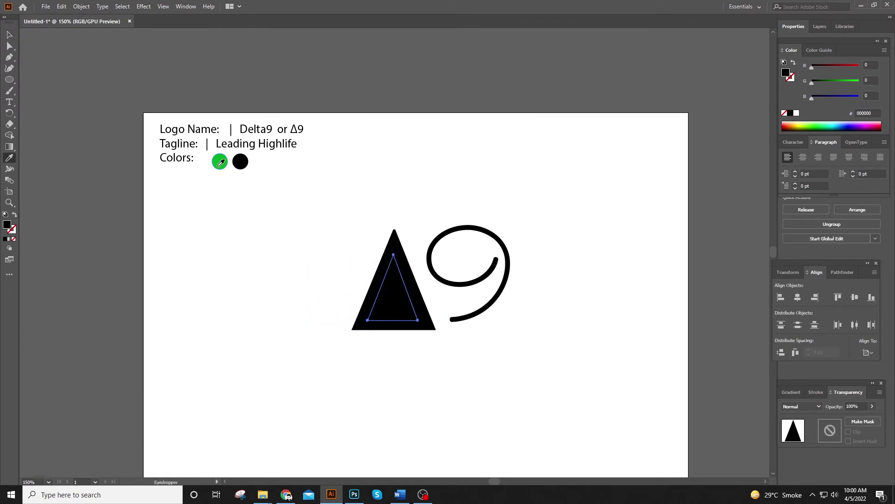
pyautogui.click(219, 161)
pyautogui.press('z')
pyautogui.click(368, 283)
pyautogui.press('v')
pyautogui.click(342, 280)
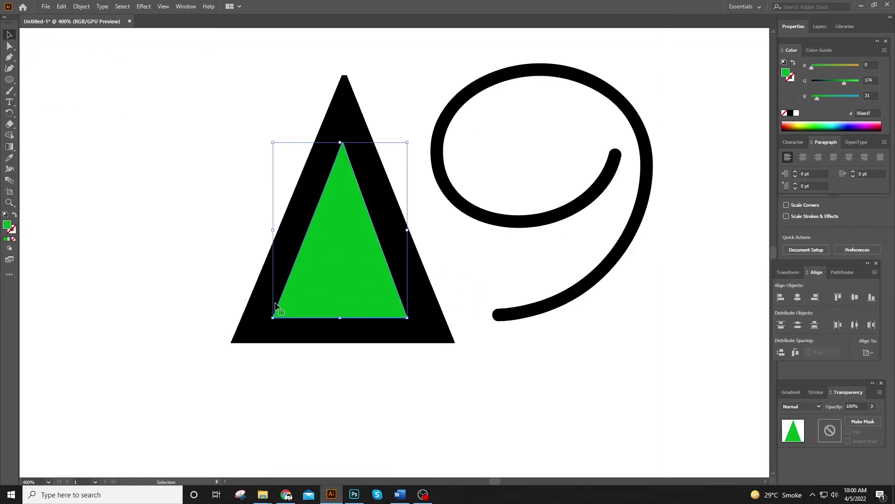
pyautogui.keyDown('shift'); pyautogui.click(430, 338); pyautogui.keyUp('shift')
pyautogui.click(310, 280)
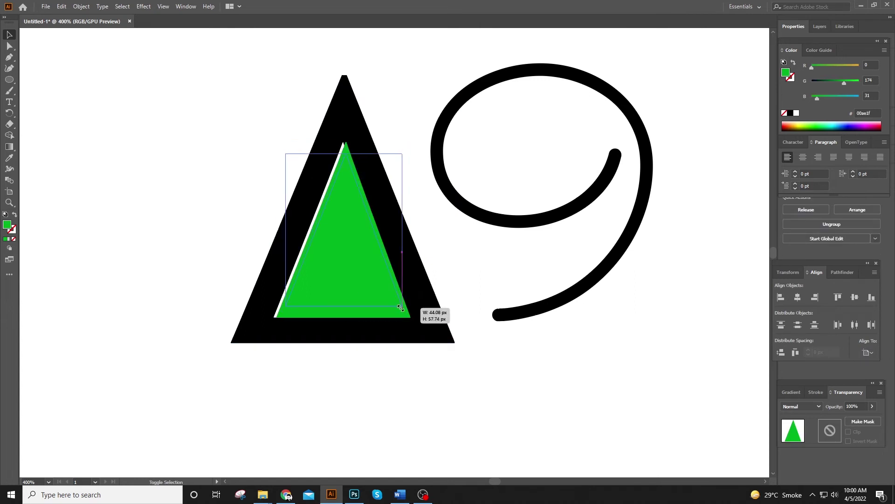
pyautogui.moveTo(410, 319); pyautogui.dragTo(420, 326)
# - Adjust the green triangle's lower-right corner so it sits inside the Δ's opening
pyautogui.hotkey('ctrl', '0')
pyautogui.click(433, 236)
pyautogui.press('z')
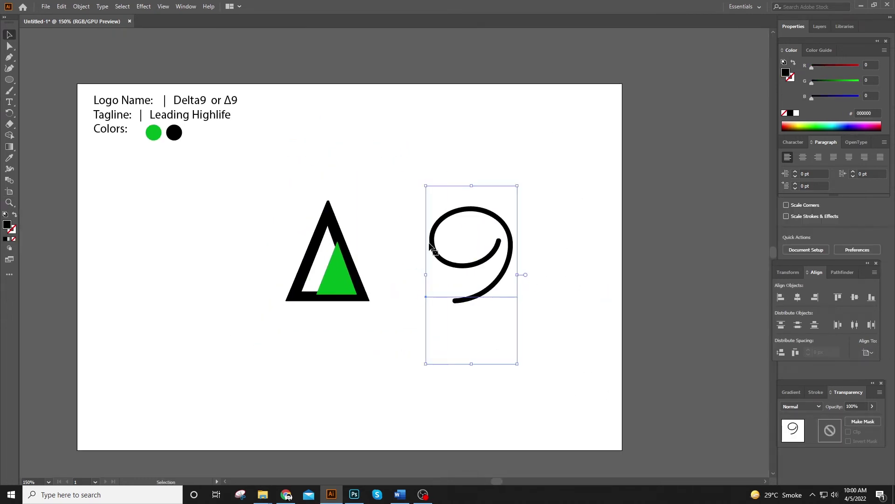
pyautogui.click(474, 268)
pyautogui.click(356, 278)
pyautogui.press('v')
pyautogui.moveTo(454, 349)
pyautogui.mouseDown()
pyautogui.moveTo(427, 331)
pyautogui.moveTo(441, 341)
pyautogui.mouseUp()
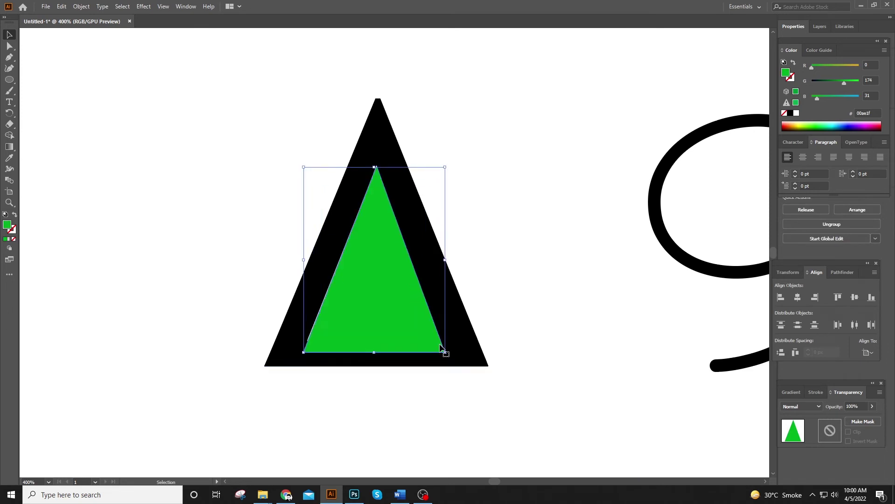
pyautogui.hotkey('ctrl', '+')
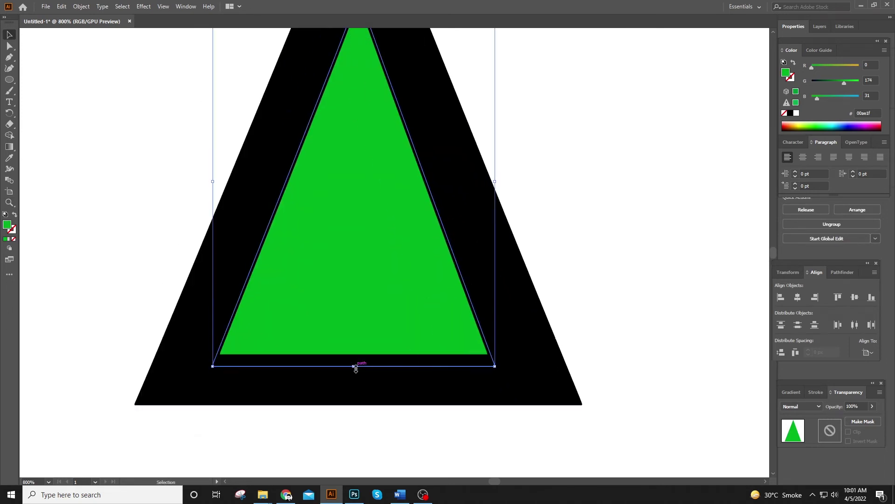
pyautogui.moveTo(349, 242); pyautogui.dragTo(349, 316)
# - Move the script 9 onto the green triangle, shrink it, and make it white
pyautogui.hotkey('ctrl', '-')
pyautogui.hotkey('ctrl', '-')
pyautogui.hotkey('ctrl', '-')
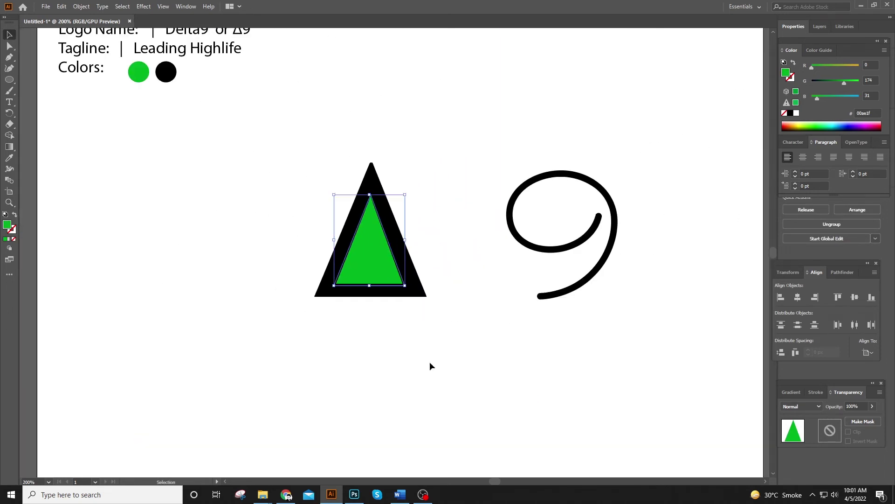
pyautogui.moveTo(606, 262); pyautogui.dragTo(417, 295)
pyautogui.moveTo(438, 414); pyautogui.dragTo(420, 379)
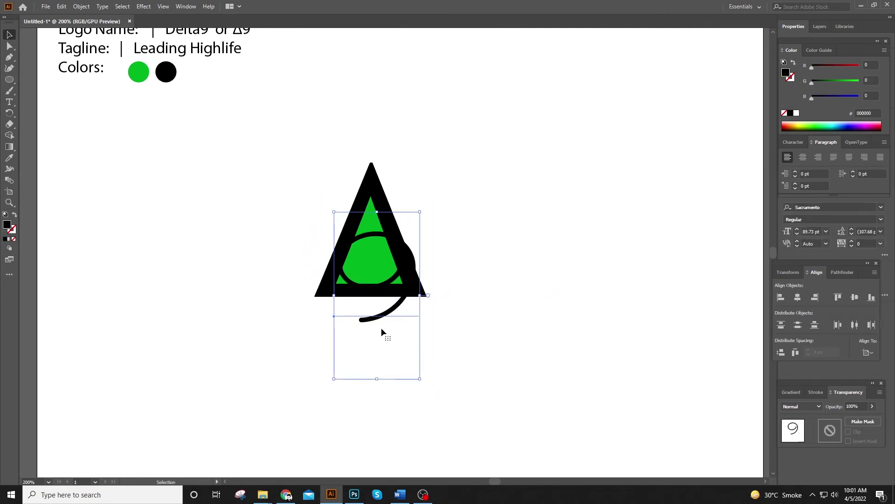
pyautogui.moveTo(370, 301); pyautogui.dragTo(366, 289)
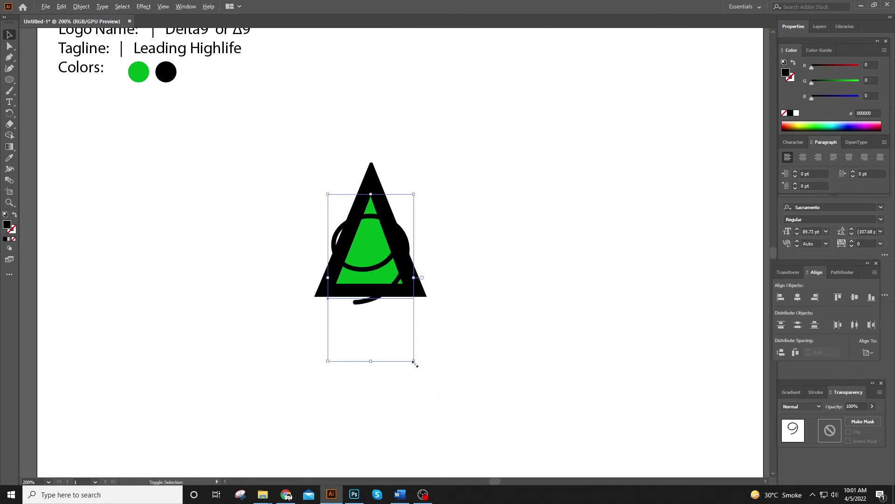
pyautogui.moveTo(417, 367); pyautogui.dragTo(412, 356)
pyautogui.hotkey('ctrl', '+')
pyautogui.moveTo(424, 236); pyautogui.dragTo(463, 350)
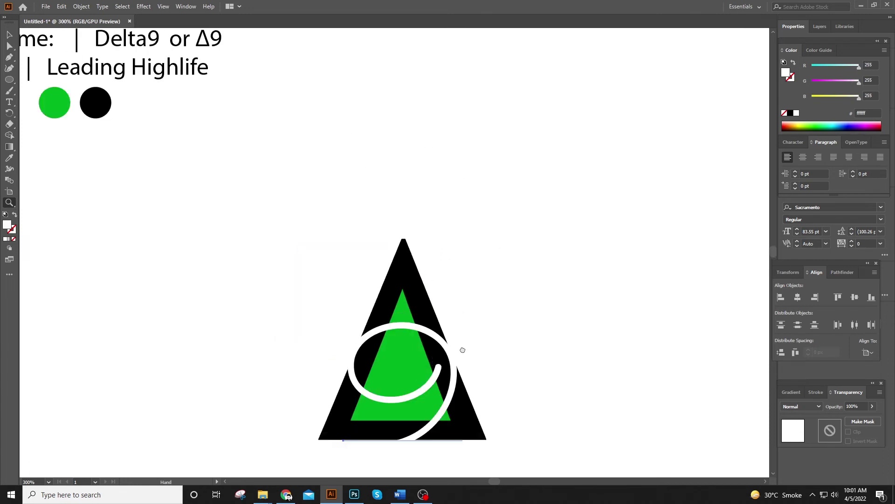
pyautogui.hotkey('ctrl', '+')
pyautogui.hotkey('ctrl', '+')
pyautogui.press('v')
# - Enlarge the white 9 and position it straight across the triangle
pyautogui.moveTo(509, 115)
pyautogui.mouseDown()
pyautogui.moveTo(503, 126)
pyautogui.moveTo(510, 108)
pyautogui.mouseUp()
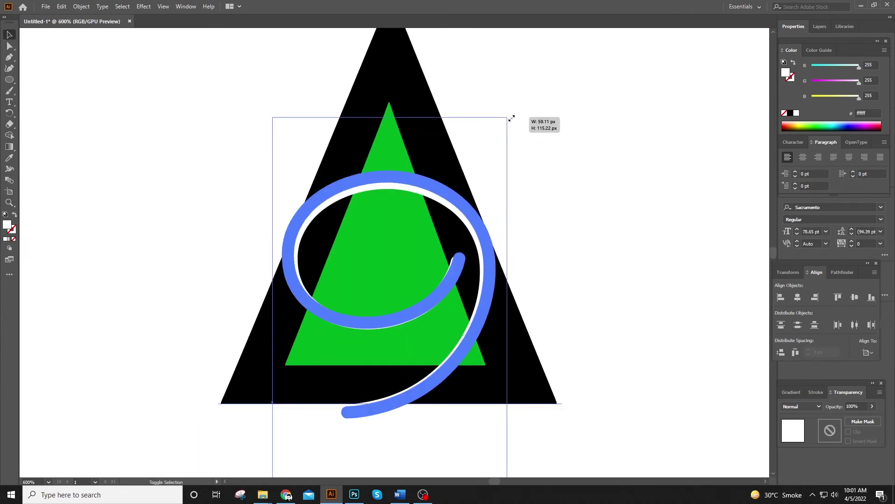
pyautogui.press('Down')
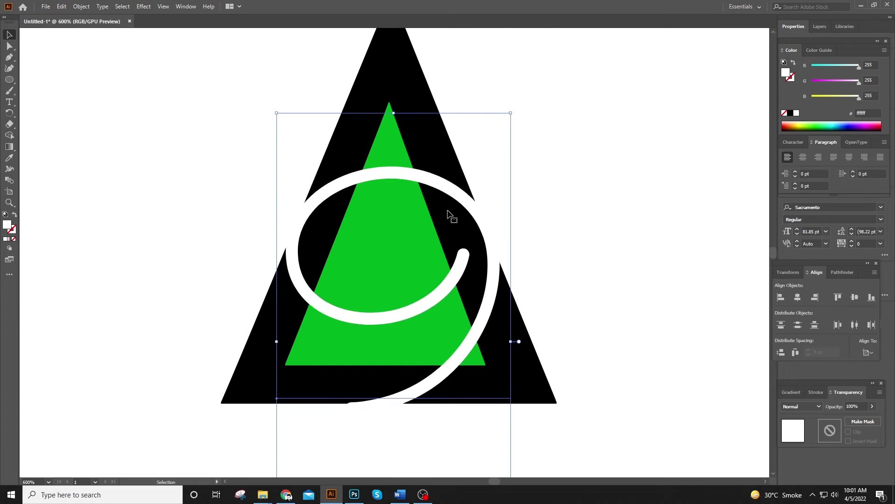
pyautogui.moveTo(513, 112); pyautogui.dragTo(516, 101)
pyautogui.moveTo(470, 175); pyautogui.dragTo(455, 183)
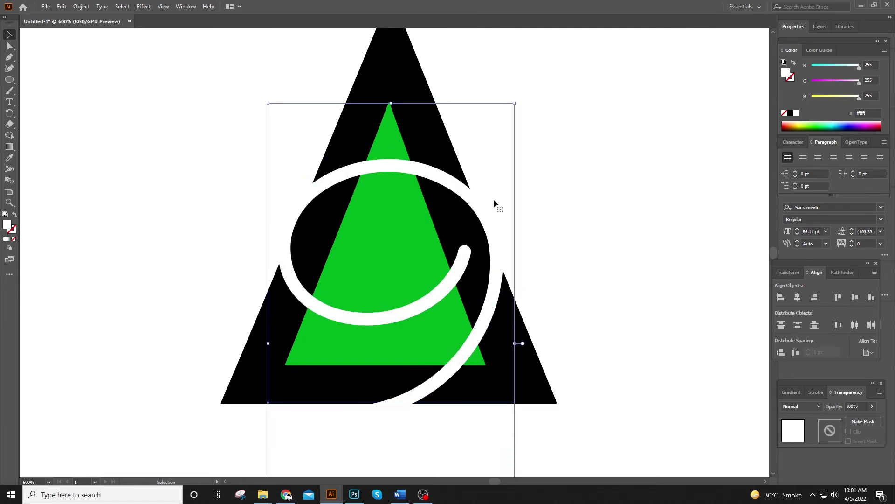
pyautogui.click(496, 216)
pyautogui.scroll(-3, 496, 215)
pyautogui.scroll(1, 418, 278)
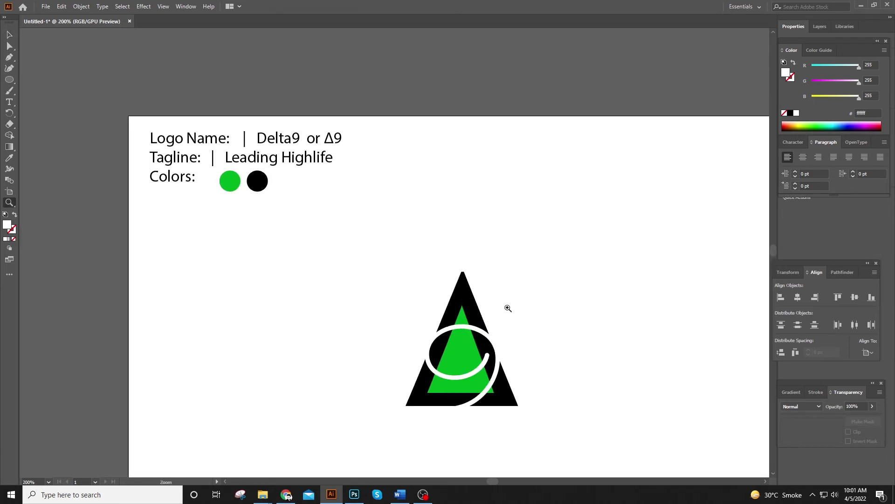
pyautogui.hotkey('ctrl', 'z')
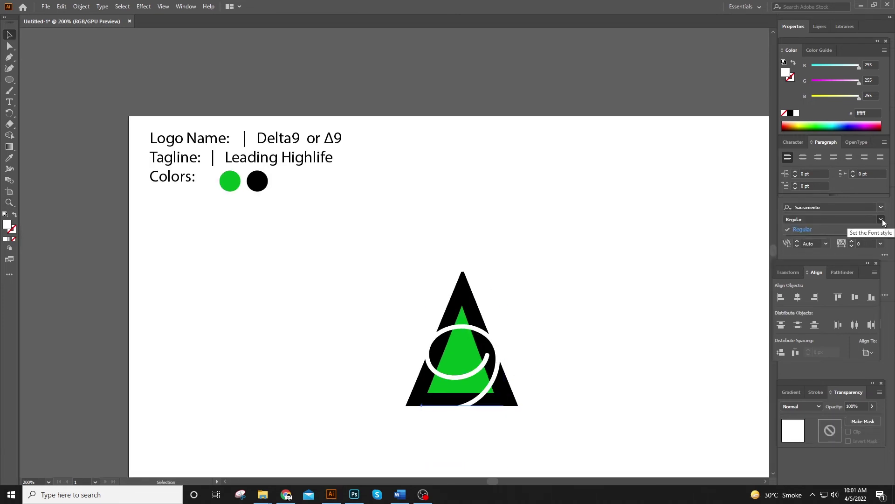
pyautogui.click(560, 282)
pyautogui.moveTo(511, 292); pyautogui.dragTo(476, 264)
pyautogui.click(391, 259)
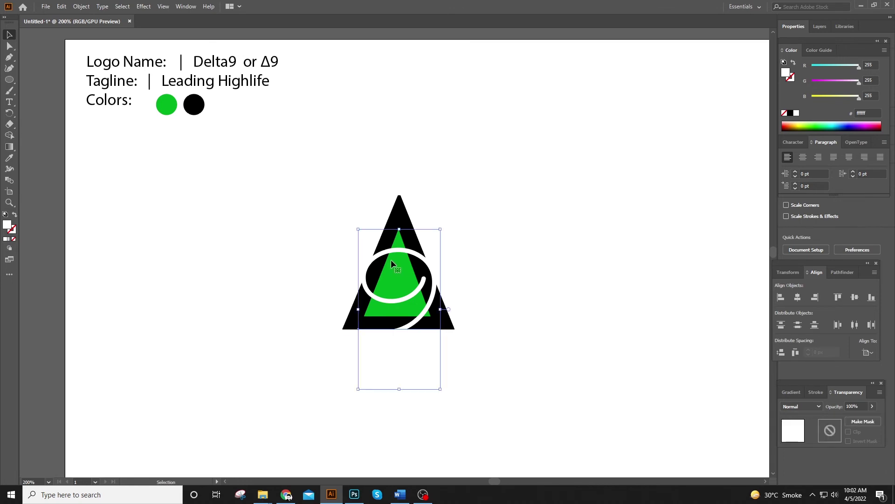
# - Duplicate the 9, retype it as 'Sacramento', and shrink it under the Colors line
pyautogui.moveTo(401, 264); pyautogui.dragTo(550, 148)
pyautogui.doubleClick(550, 149)
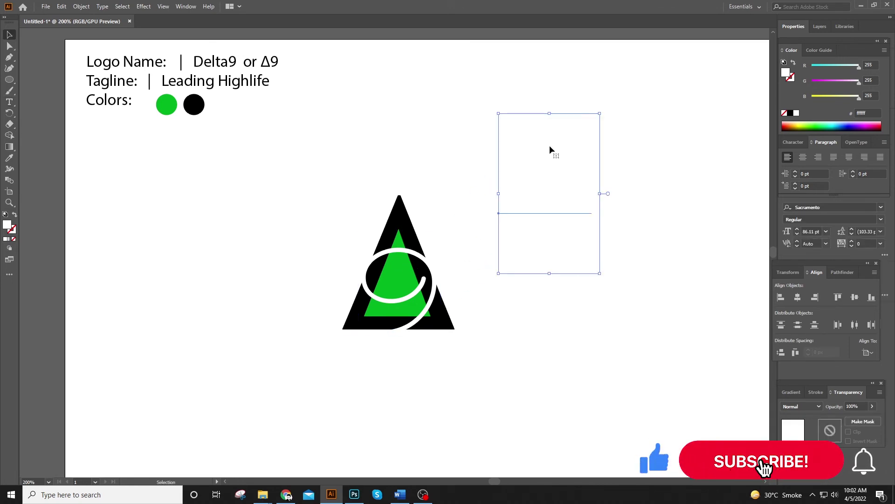
pyautogui.write('Sac')
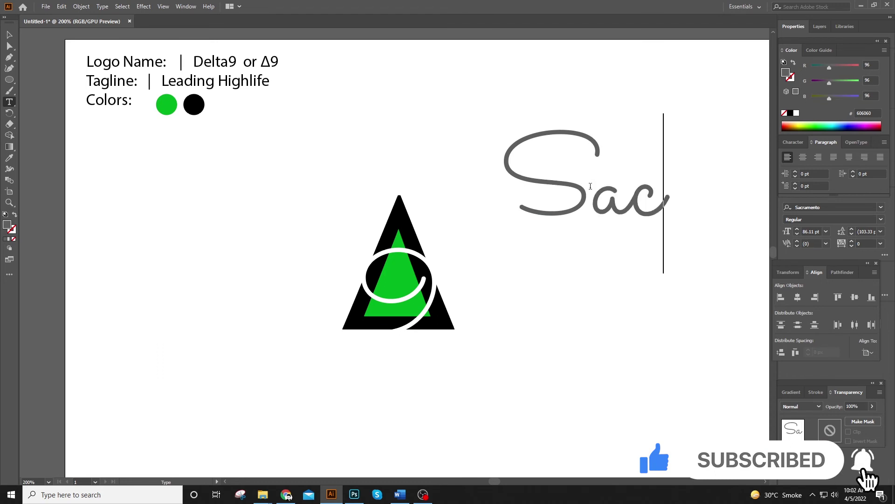
pyautogui.write('ramento')
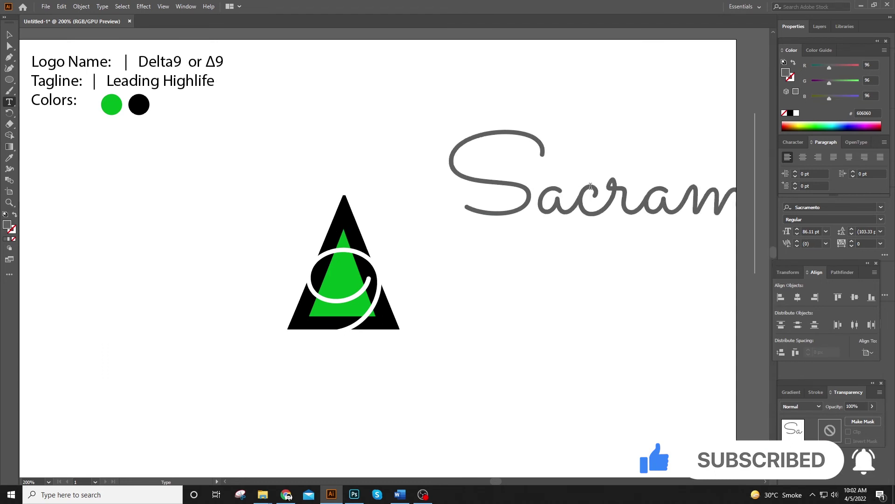
pyautogui.moveTo(406, 184); pyautogui.dragTo(270, 115)
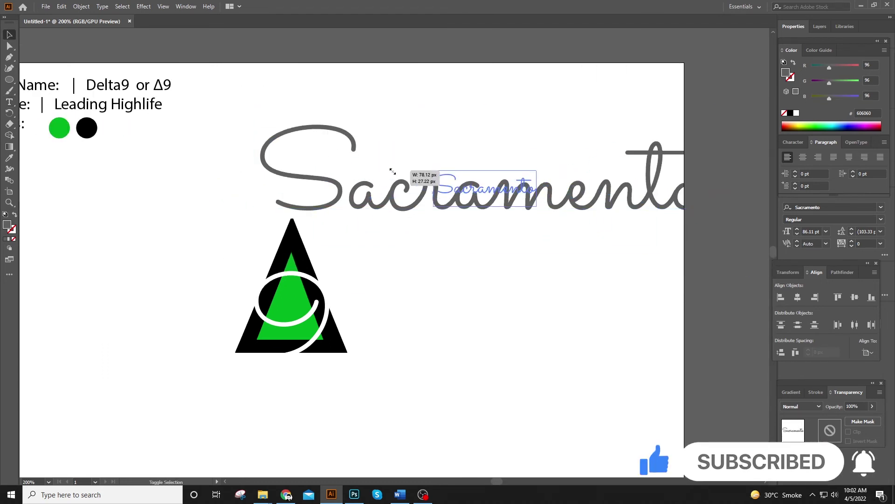
pyautogui.moveTo(152, 191); pyautogui.dragTo(156, 198)
pyautogui.moveTo(156, 198); pyautogui.dragTo(139, 206)
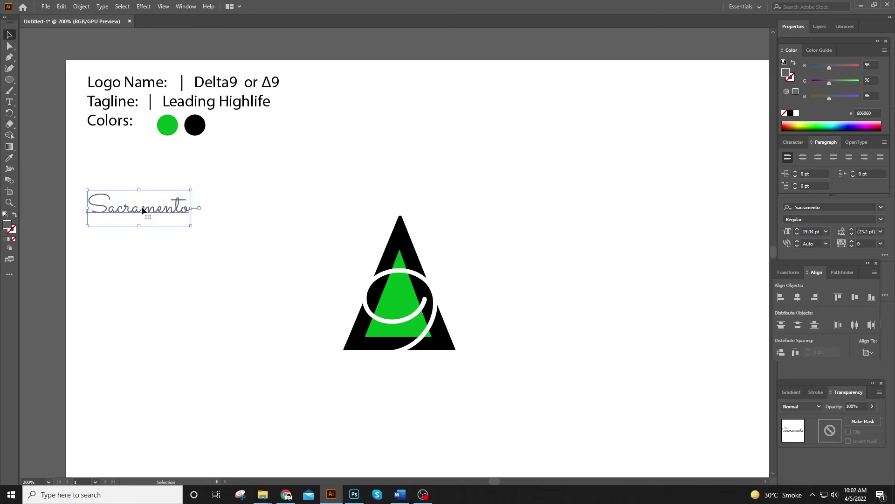
pyautogui.click(400, 224)
# - Copy the Δ text, retype it as 'PENUMBRA SERIF STD' at 50 pt, and place it under Sacramento
pyautogui.moveTo(400, 279); pyautogui.dragTo(539, 280)
pyautogui.doubleClick(540, 237)
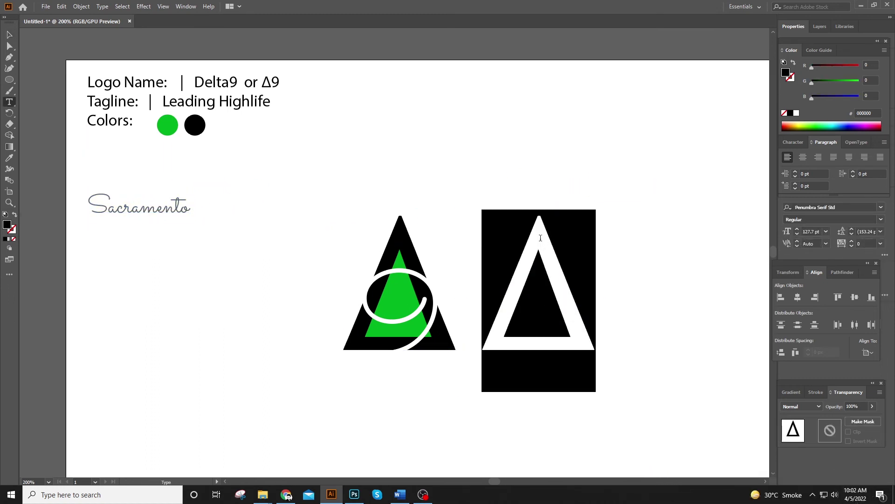
pyautogui.write('PENU')
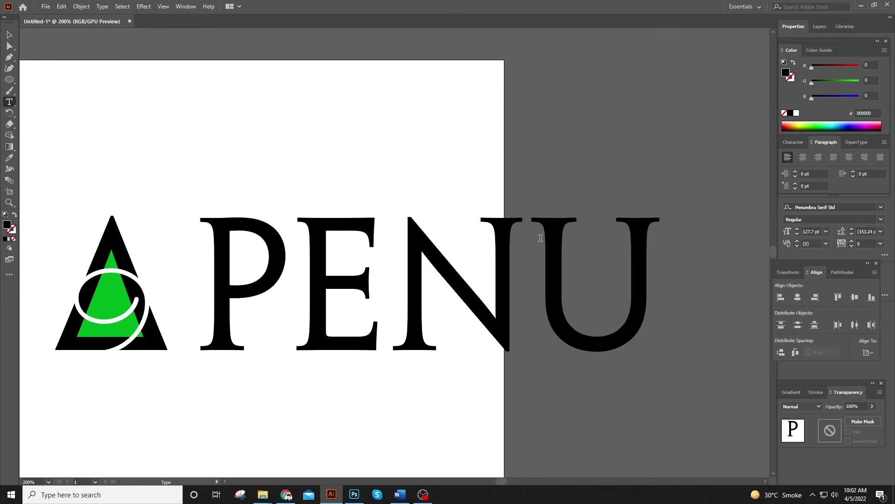
pyautogui.hotkey('ctrl', 'a')
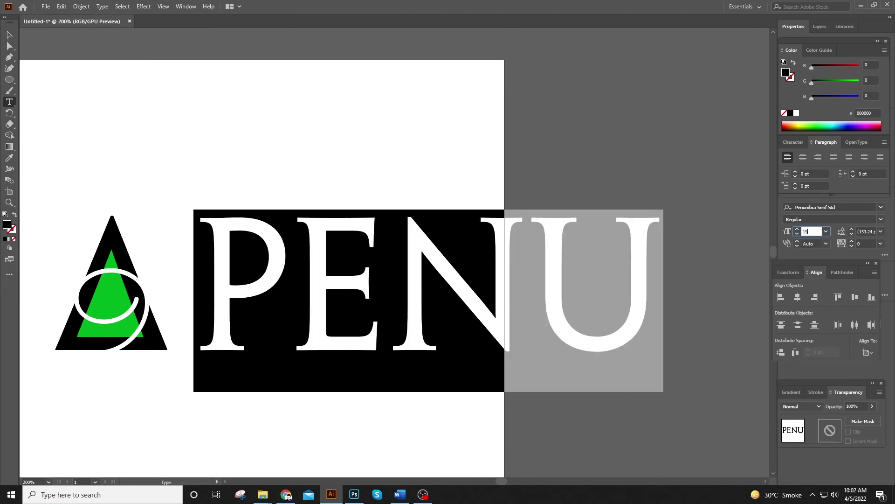
pyautogui.write('50')
pyautogui.press('Return')
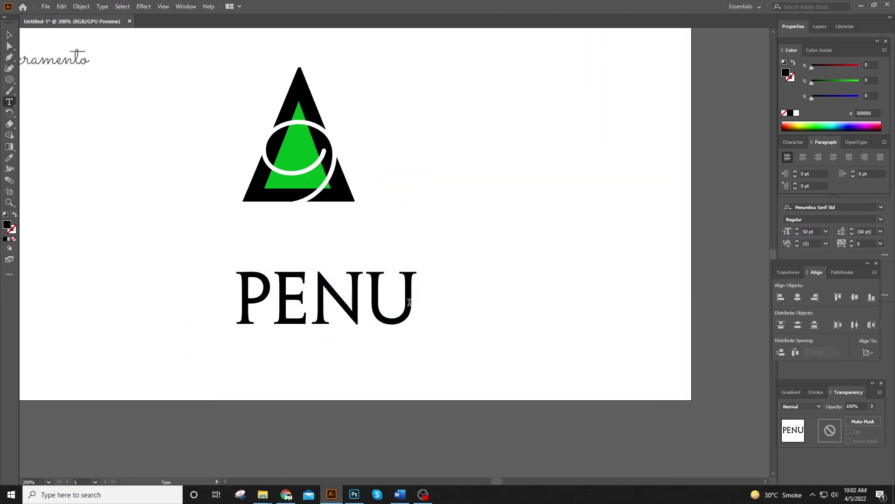
pyautogui.write('M')
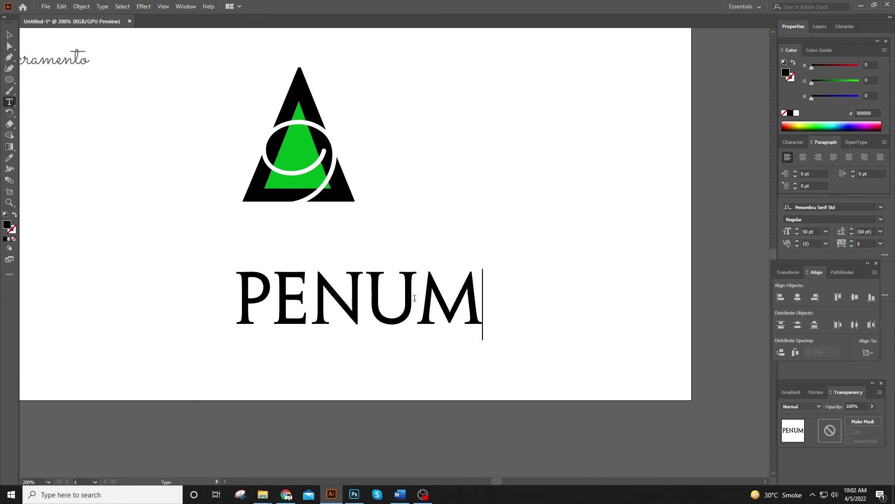
pyautogui.write('BRA SERI')
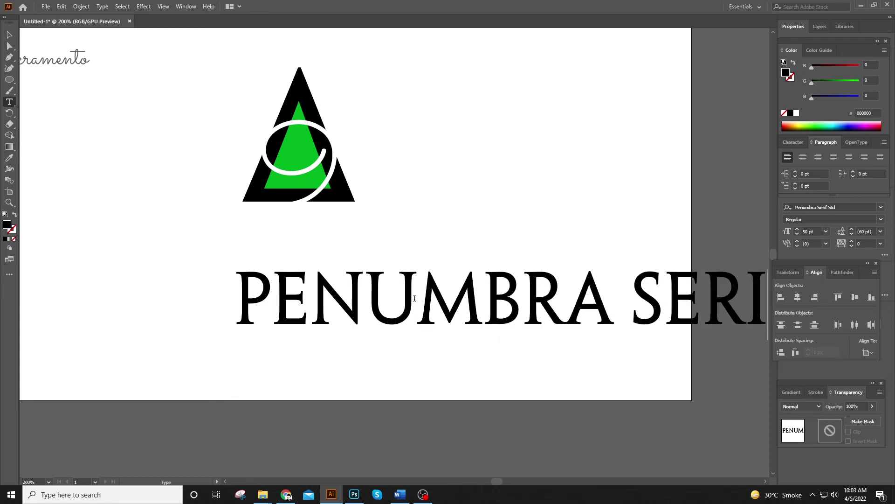
pyautogui.write('F STD')
pyautogui.press('Escape')
pyautogui.hotkey('ctrl', '1')
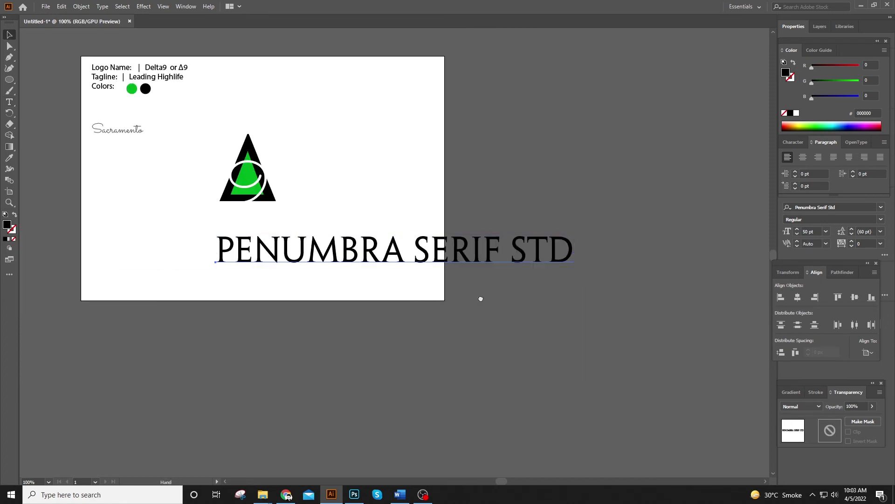
pyautogui.moveTo(481, 299); pyautogui.dragTo(656, 363)
pyautogui.moveTo(751, 329)
pyautogui.mouseDown()
pyautogui.moveTo(455, 317)
pyautogui.moveTo(327, 243)
pyautogui.mouseUp()
# - Duplicate the Logo Name label and retype the copy as the 'Fonts:' heading
pyautogui.press('z')
pyautogui.click(389, 241)
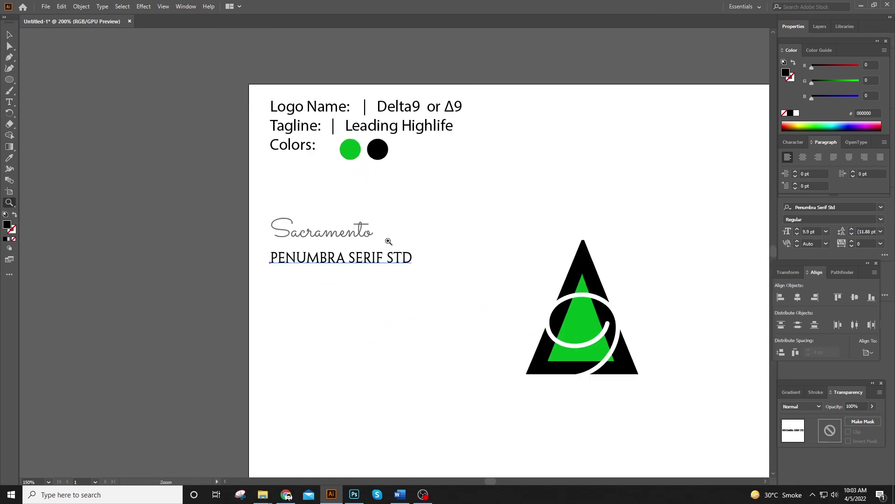
pyautogui.press('v')
pyautogui.moveTo(278, 205); pyautogui.dragTo(278, 257)
pyautogui.doubleClick(278, 257)
pyautogui.hotkey('ctrl', 'a')
pyautogui.write('F')
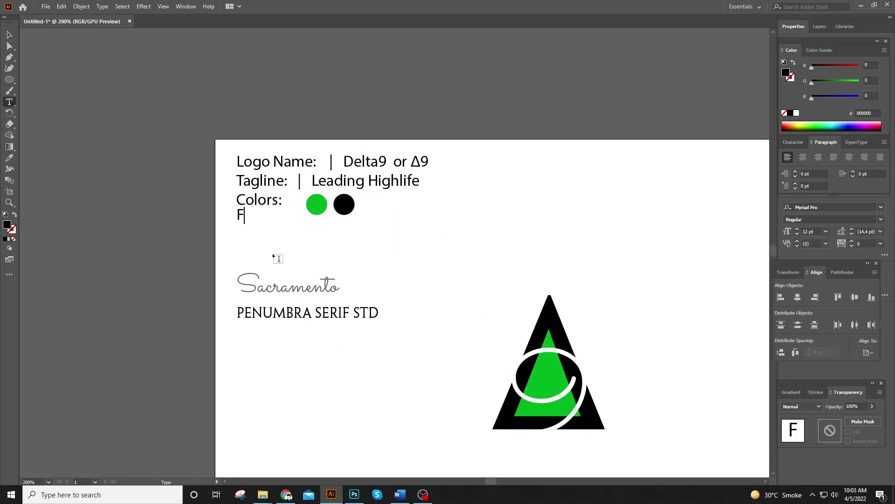
# - Copy the logo's 9, make it grey, and shrink it beside the Sacramento sample
pyautogui.moveTo(274, 256)
pyautogui.mouseDown()
pyautogui.moveTo(207, 222)
pyautogui.moveTo(165, 222)
pyautogui.mouseUp()
pyautogui.click(250, 285)
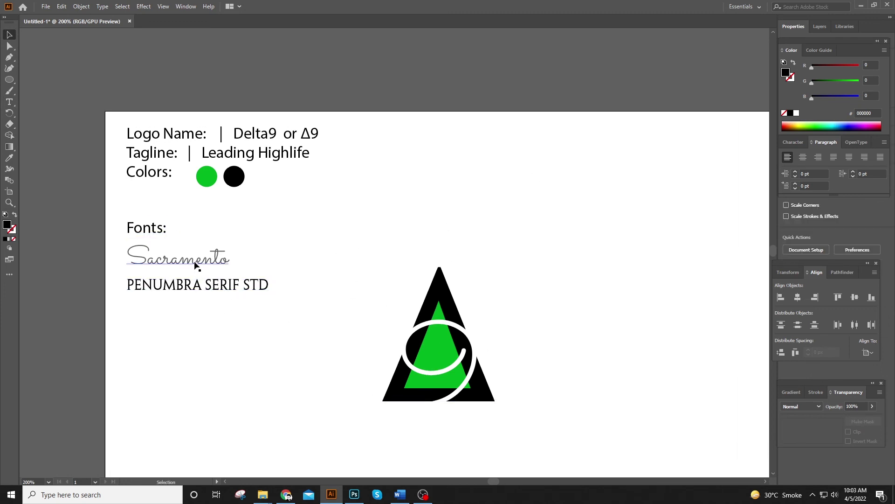
pyautogui.moveTo(353, 247)
pyautogui.mouseDown()
pyautogui.moveTo(177, 280)
pyautogui.moveTo(216, 265)
pyautogui.moveTo(257, 265)
pyautogui.mouseUp()
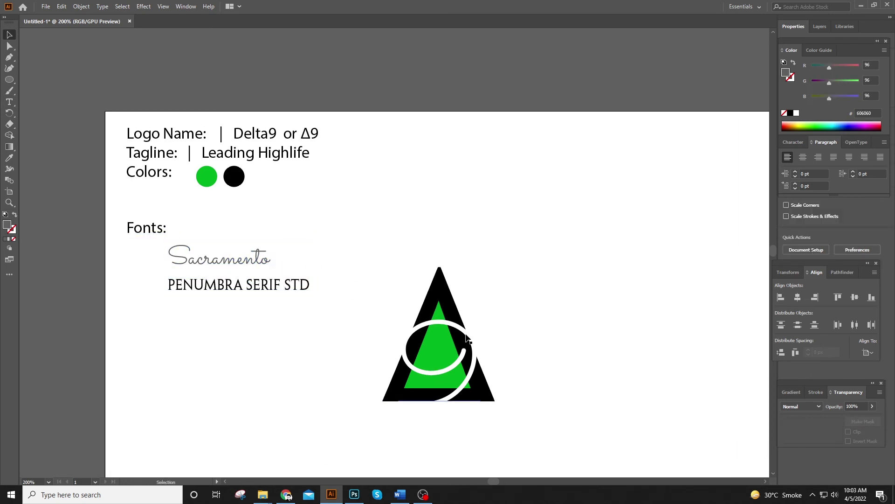
pyautogui.moveTo(469, 354); pyautogui.dragTo(199, 355)
pyautogui.press('i')
pyautogui.click(196, 255)
pyautogui.press('v')
pyautogui.moveTo(210, 460)
pyautogui.mouseDown()
pyautogui.moveTo(192, 438)
pyautogui.moveTo(185, 406)
pyautogui.mouseUp()
pyautogui.moveTo(151, 261); pyautogui.dragTo(150, 259)
# - Place a small copy of the logo's Δ beside the PENUMBRA SERIF STD label
pyautogui.moveTo(145, 345); pyautogui.dragTo(170, 366)
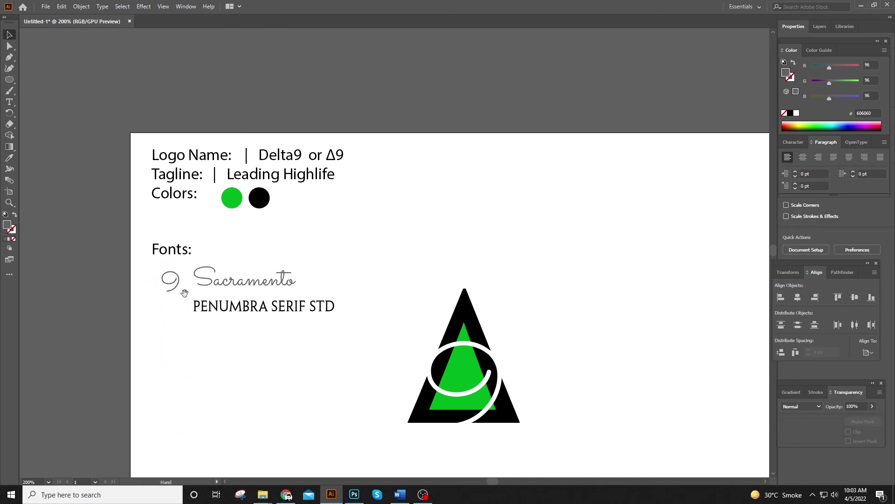
pyautogui.click(469, 313)
pyautogui.hotkey('ctrl', 'v')
pyautogui.moveTo(242, 462); pyautogui.dragTo(210, 427)
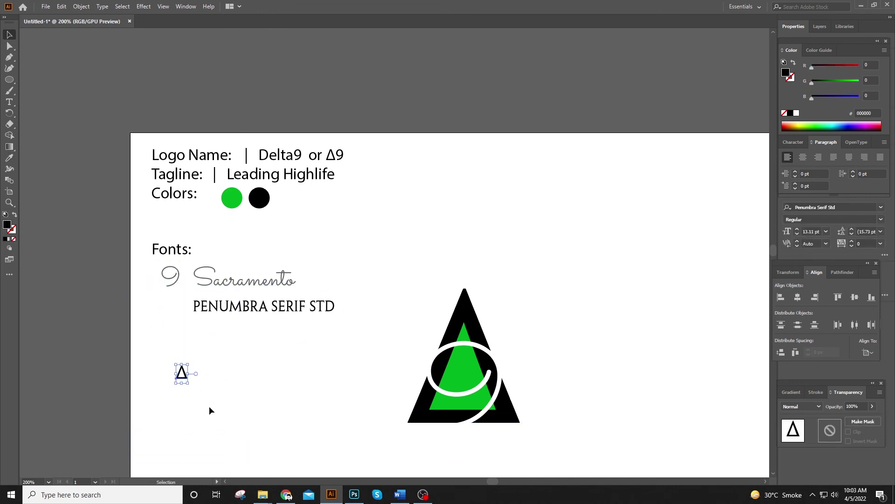
pyautogui.moveTo(182, 392); pyautogui.dragTo(182, 320)
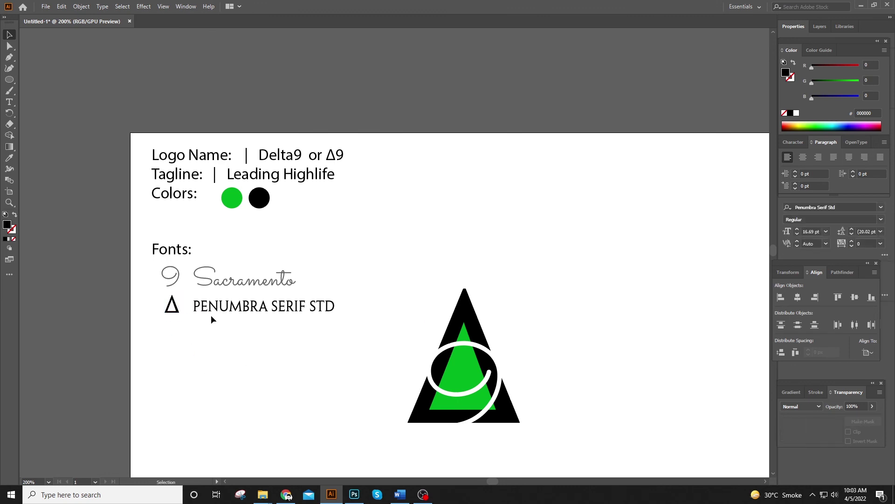
pyautogui.hotkey('ctrl', '-')
pyautogui.press('Tab')
pyautogui.moveTo(351, 254); pyautogui.dragTo(460, 415)
# - Nudge the white 9 over the green triangle and Pathfinder-Divide the whole logo
pyautogui.moveTo(406, 293); pyautogui.dragTo(402, 277)
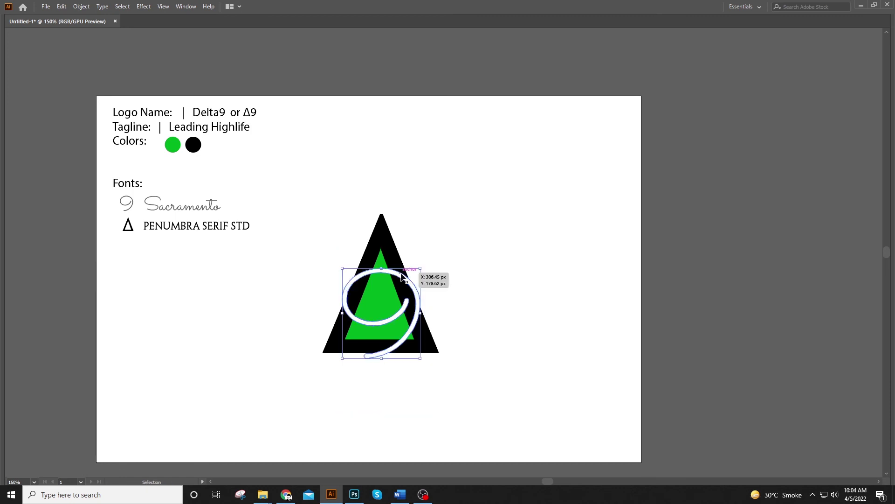
pyautogui.click(391, 241)
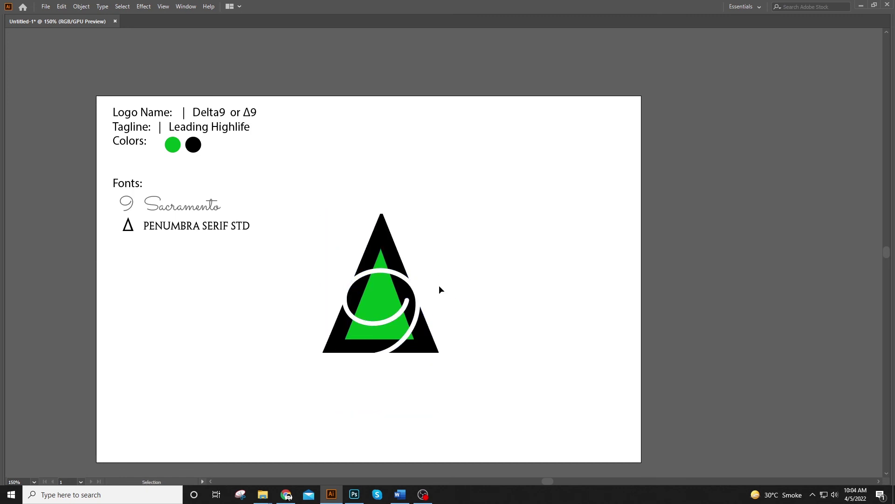
pyautogui.scroll(-1, 440, 289)
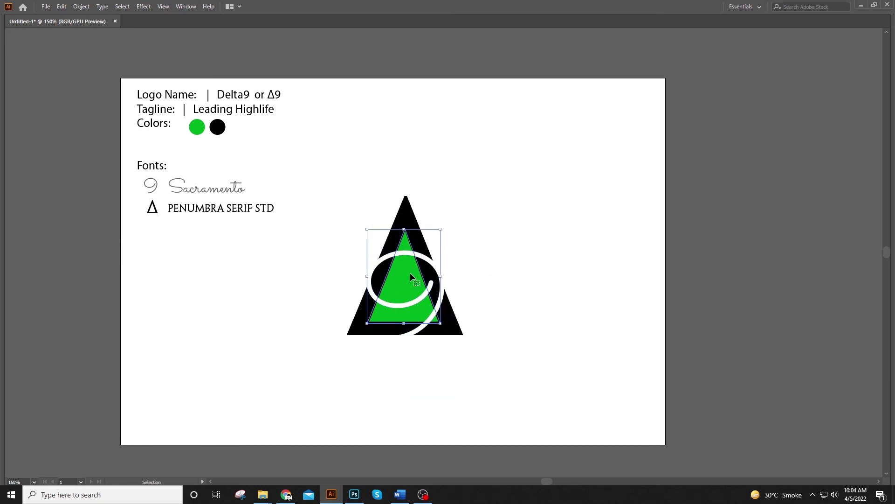
pyautogui.hotkey('ctrl', 'shift', 'a')
pyautogui.click(429, 263)
pyautogui.press('Tab')
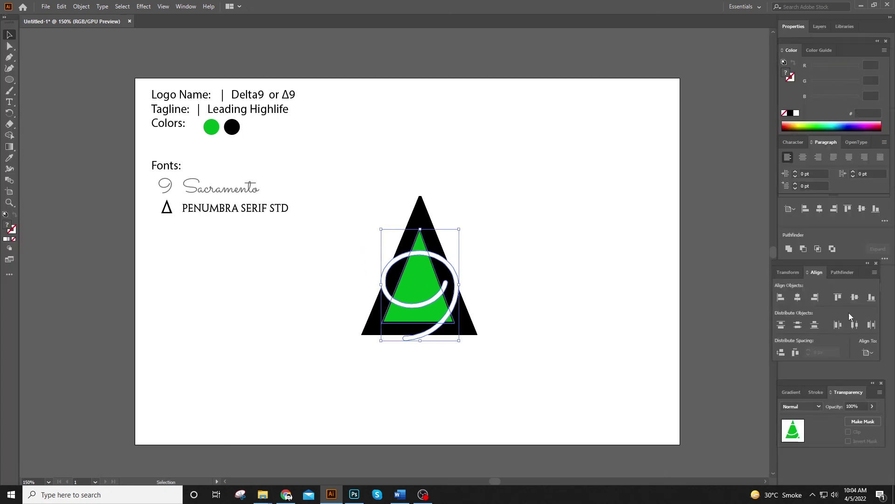
pyautogui.click(783, 322)
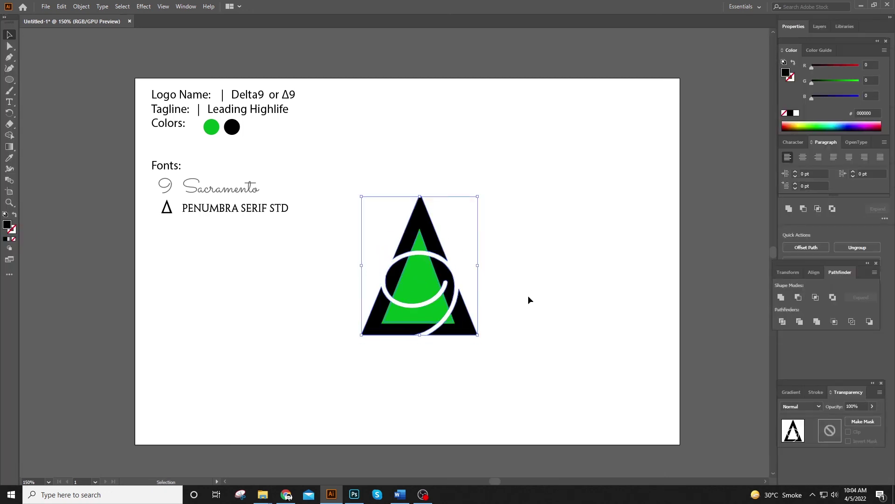
# - Test-move green pieces with Direct Selection to confirm the split, undoing each move
pyautogui.scroll(2, 469, 233)
pyautogui.press('a')
pyautogui.moveTo(314, 266); pyautogui.dragTo(378, 266)
pyautogui.hotkey('ctrl', 'z')
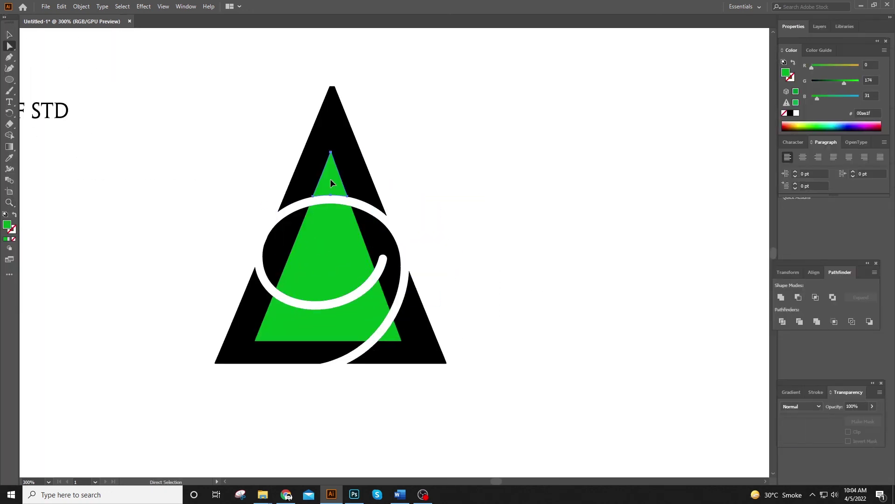
pyautogui.moveTo(322, 279); pyautogui.dragTo(537, 229)
pyautogui.hotkey('ctrl', 'z')
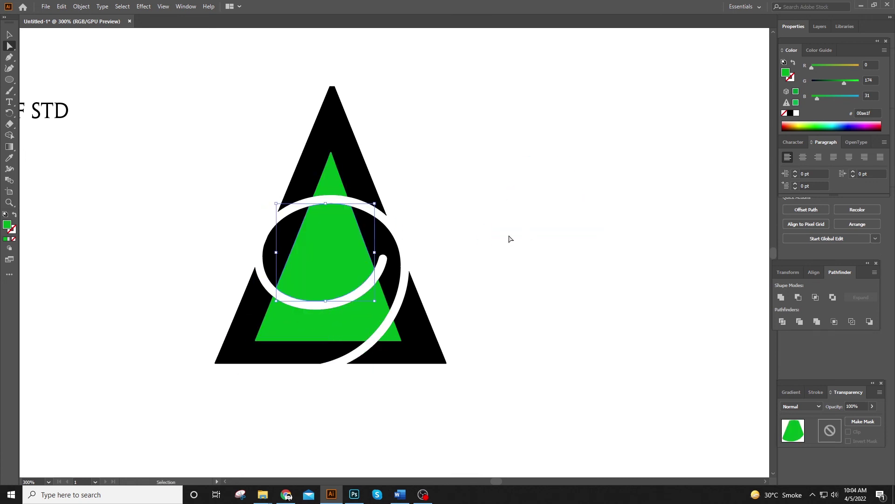
pyautogui.hotkey('ctrl', '1')
pyautogui.scroll(3, 461, 329)
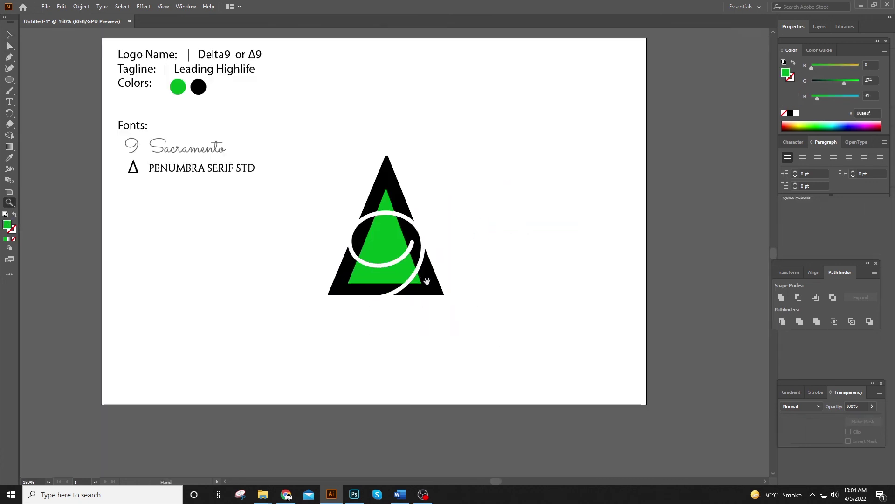
pyautogui.scroll(2, 461, 329)
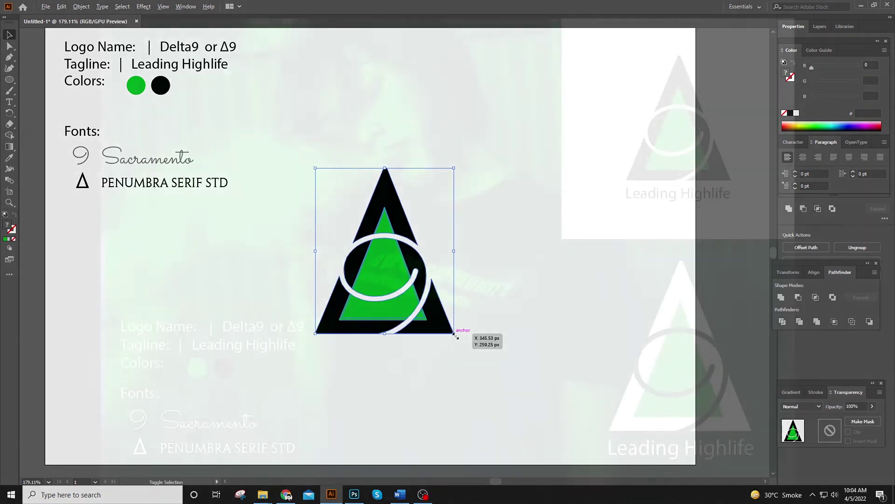